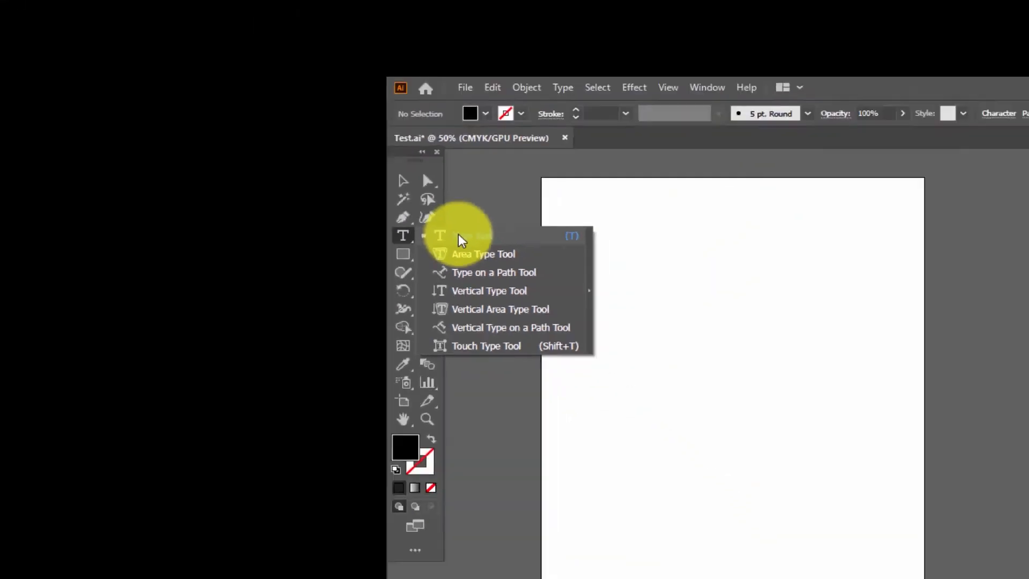
# Place point text with placeholder wording near the artboard's upper left, scale it up to about 87 px and reposition it
pyautogui.click(413, 161)
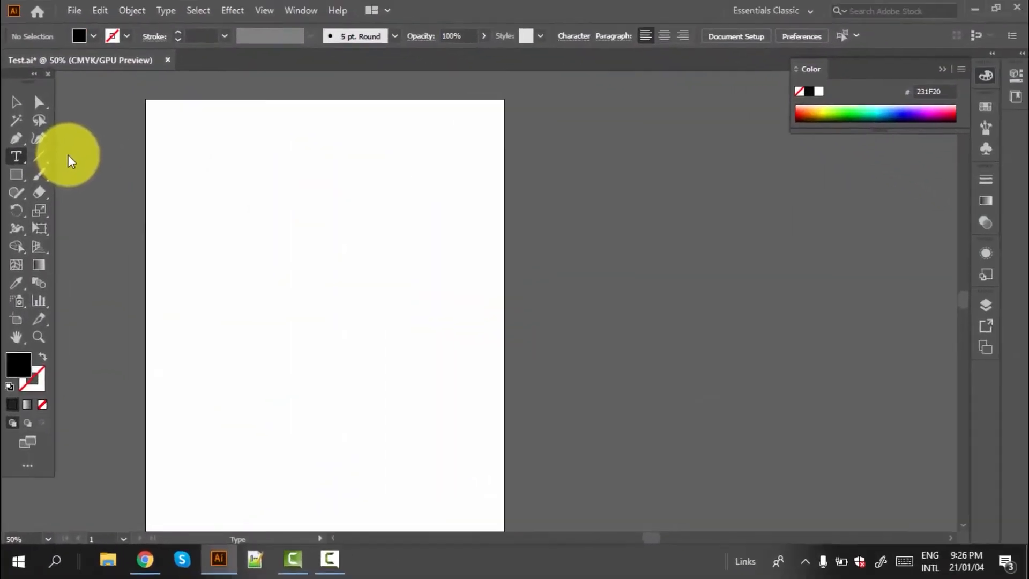
pyautogui.click(206, 237)
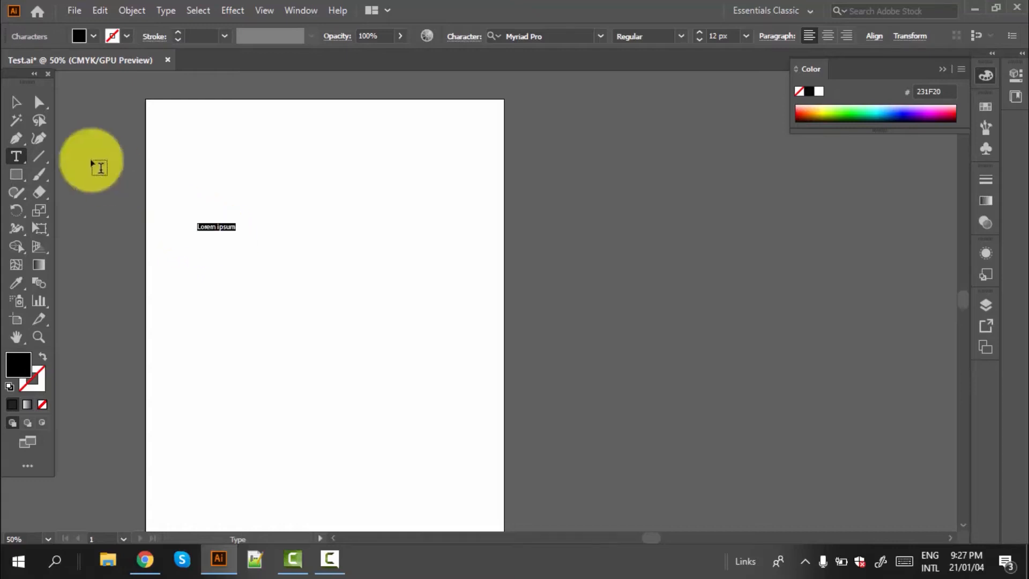
pyautogui.click(17, 102)
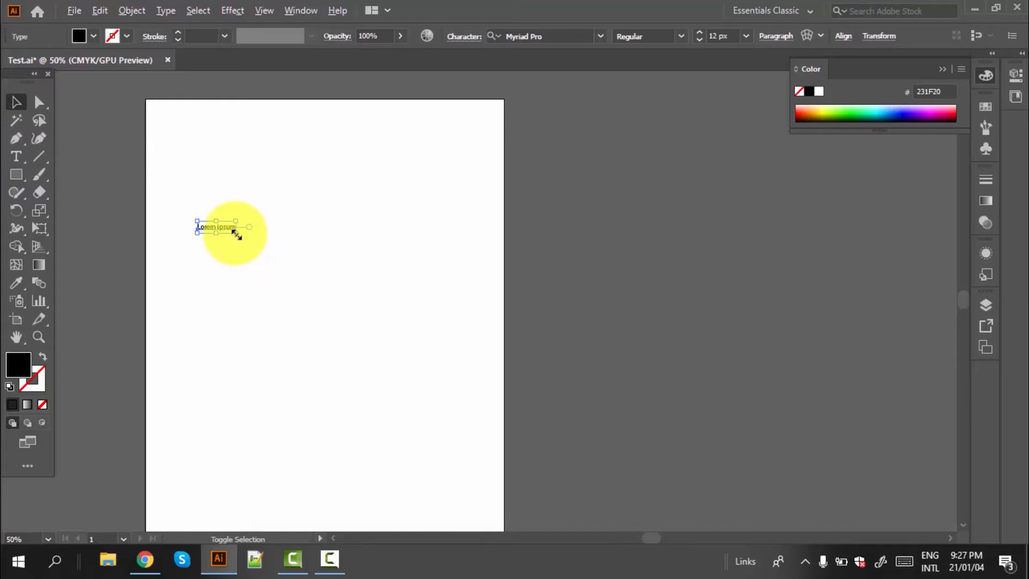
pyautogui.moveTo(236, 234); pyautogui.dragTo(357, 310)
pyautogui.moveTo(261, 237); pyautogui.dragTo(357, 223)
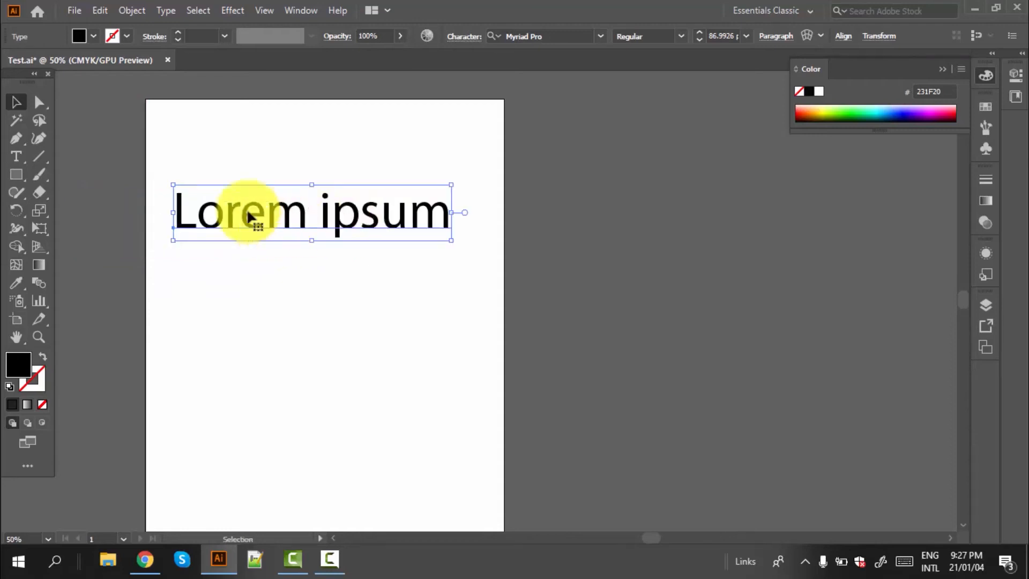
# Replace the placeholder text with "Triangle It Solution" and move the heading up to the artboard's left edge
pyautogui.click(17, 155)
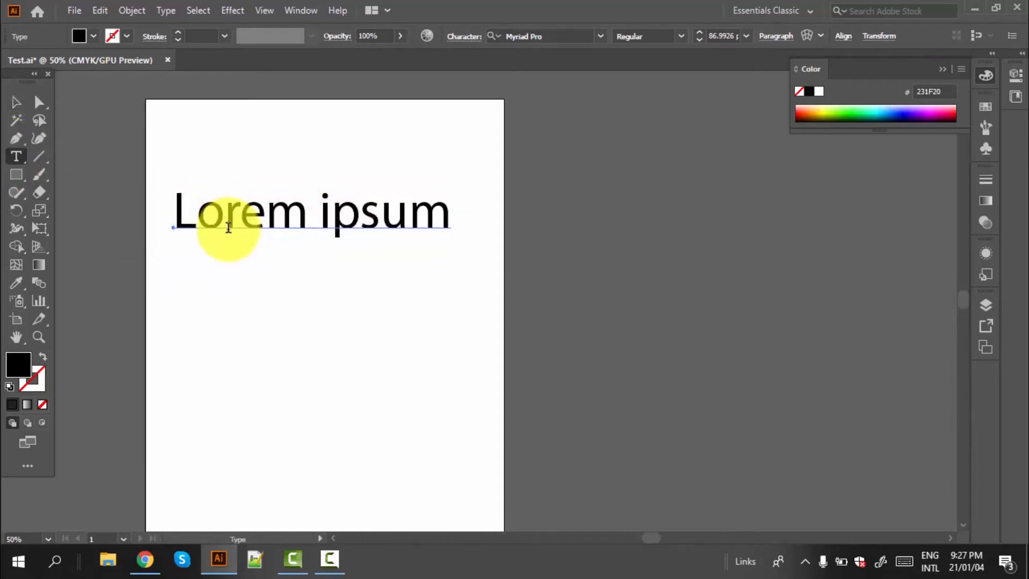
pyautogui.moveTo(178, 215); pyautogui.dragTo(450, 226)
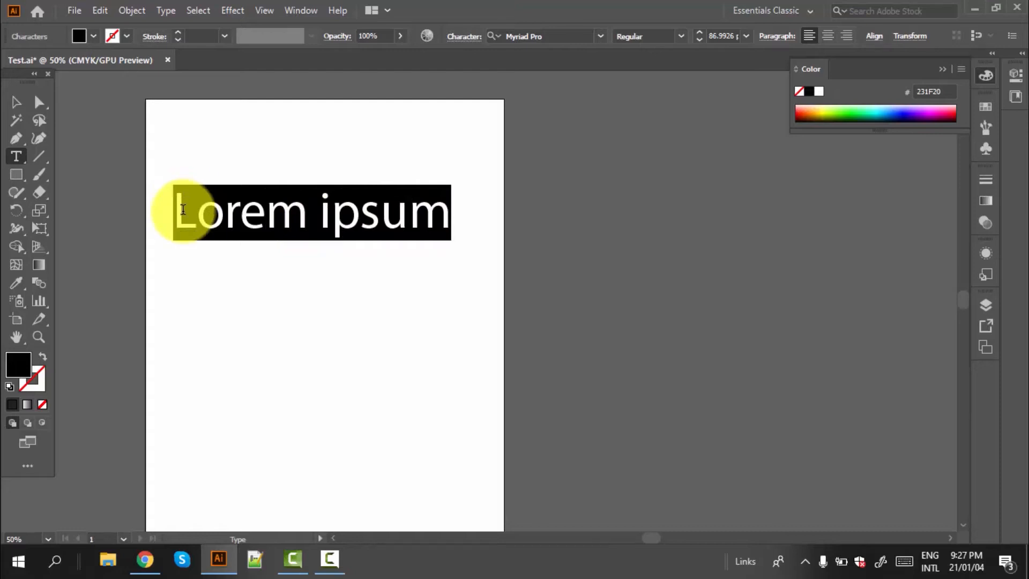
pyautogui.write('T')
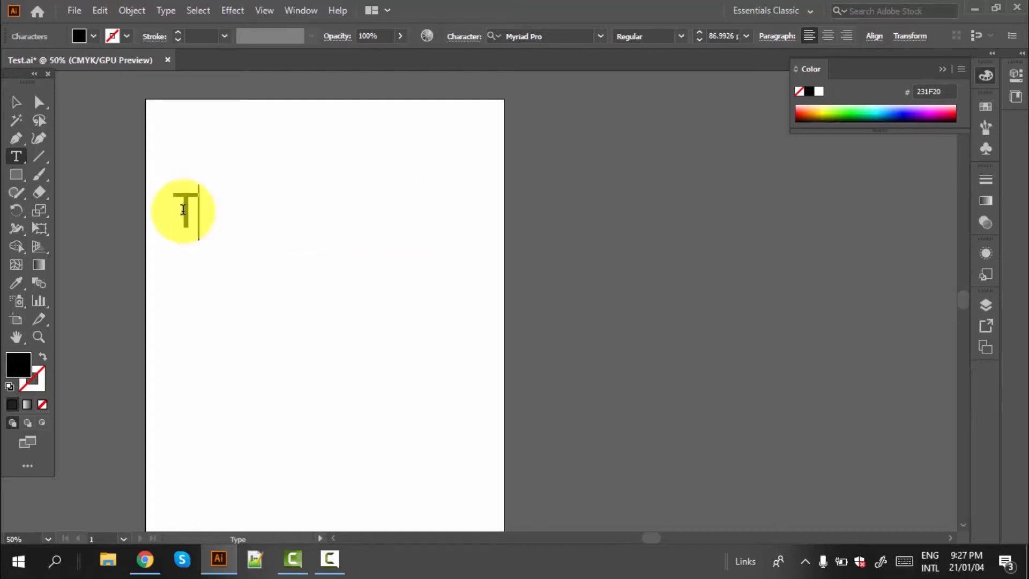
pyautogui.write('rian')
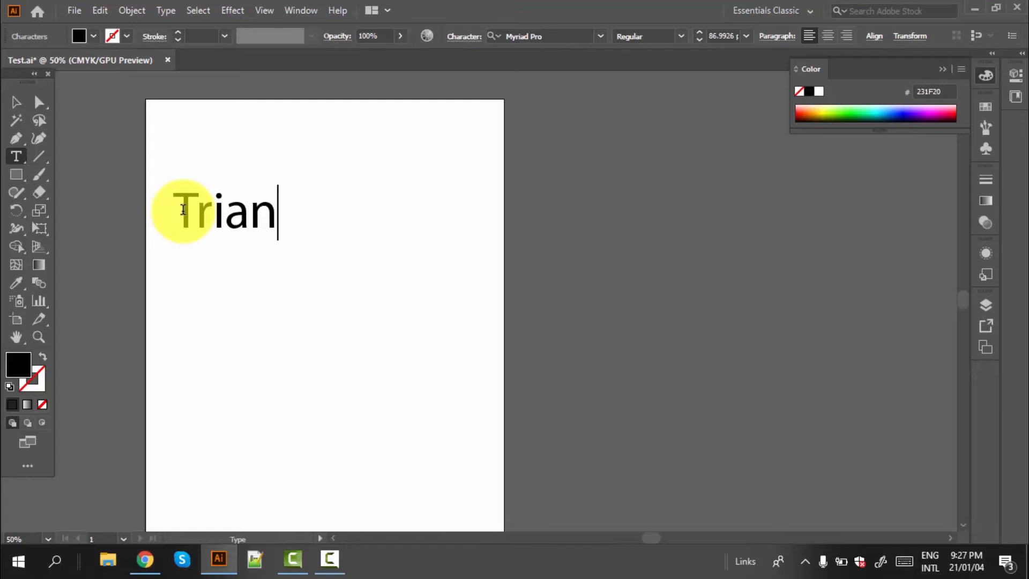
pyautogui.write('gle')
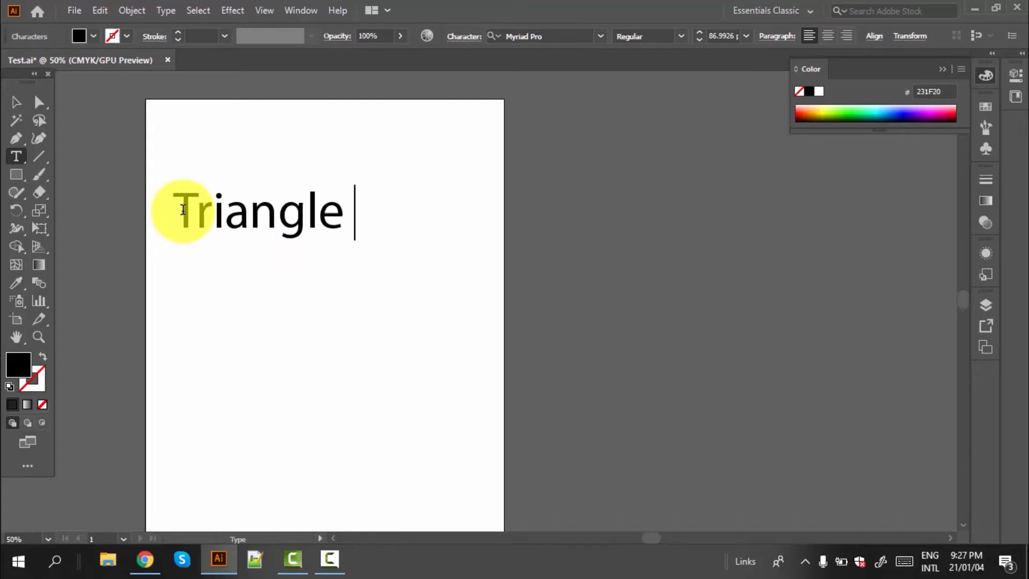
pyautogui.write(' It S')
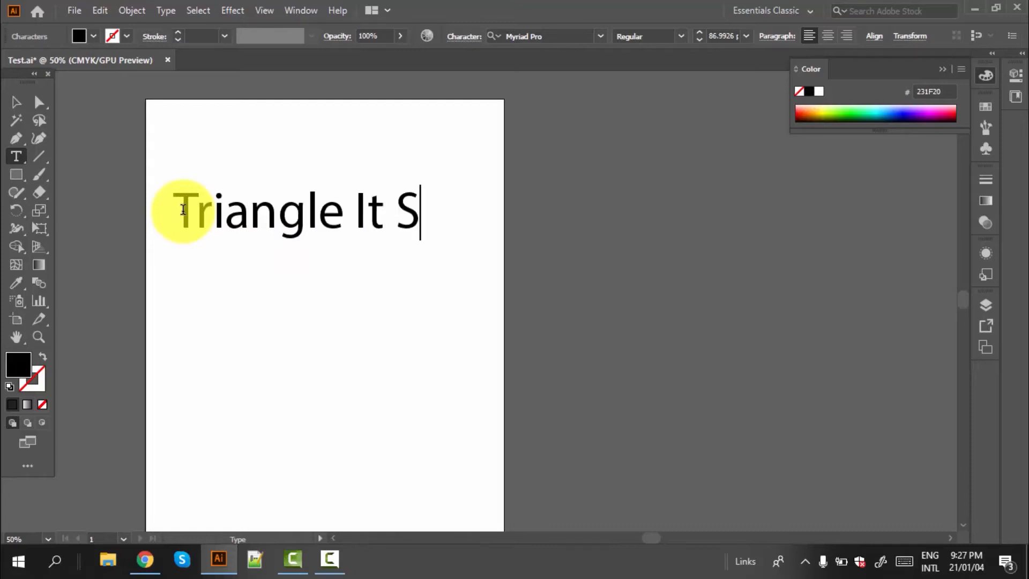
pyautogui.write('olution')
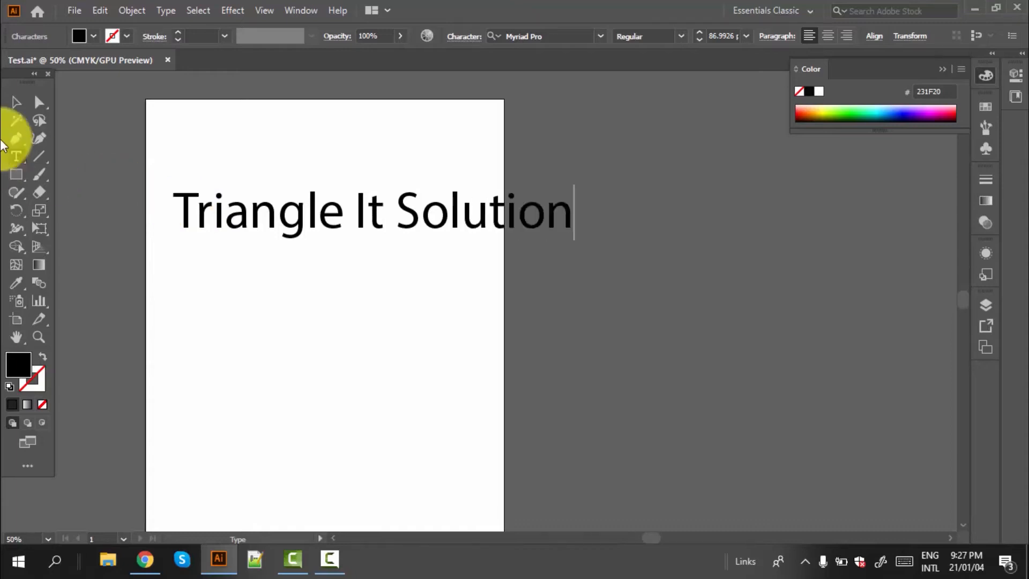
pyautogui.click(13, 102)
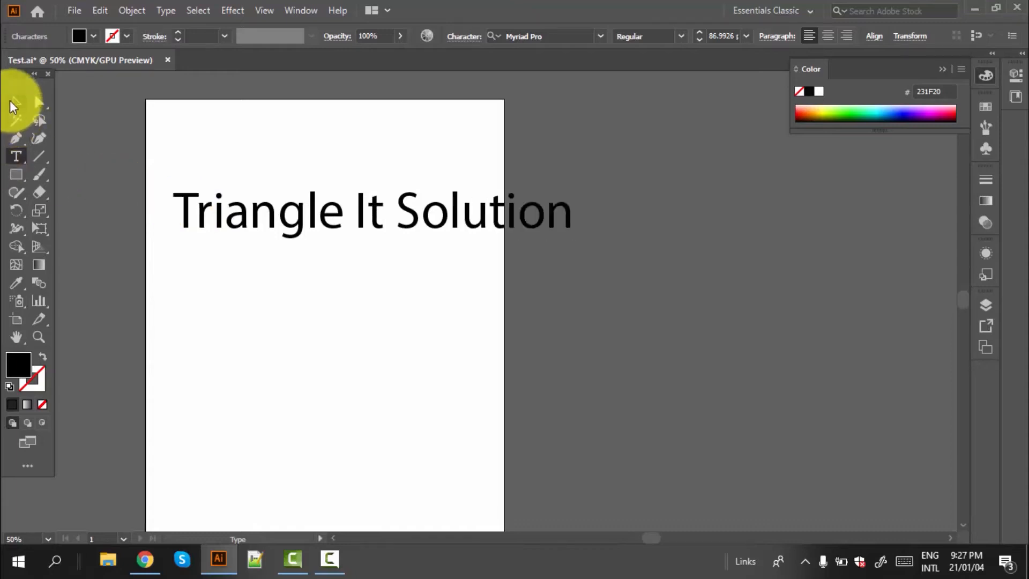
pyautogui.moveTo(264, 214); pyautogui.dragTo(237, 170)
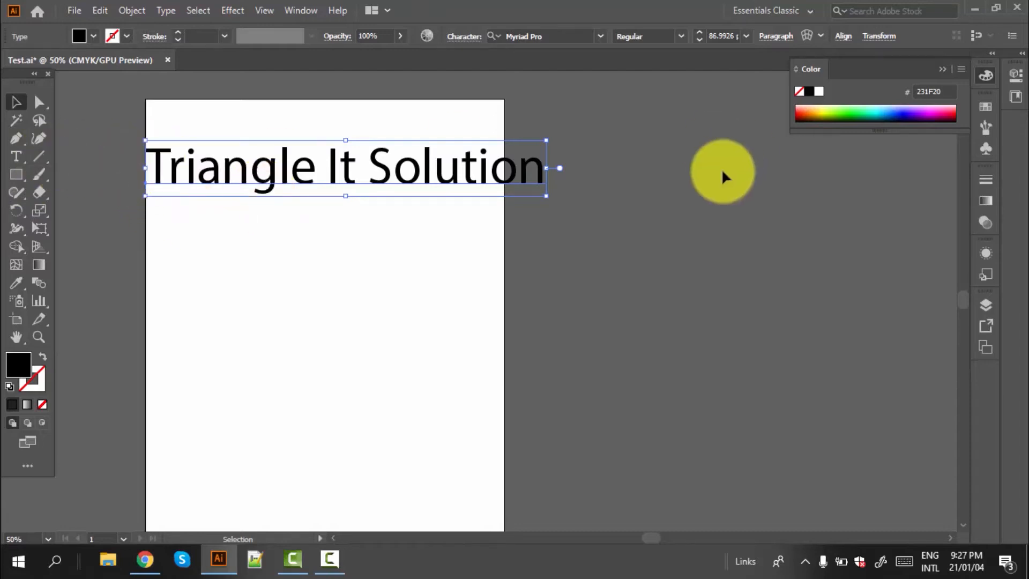
# Create a wide area-text frame below the heading with the Type tool, reaching to the artboard's right edge
pyautogui.click(14, 158)
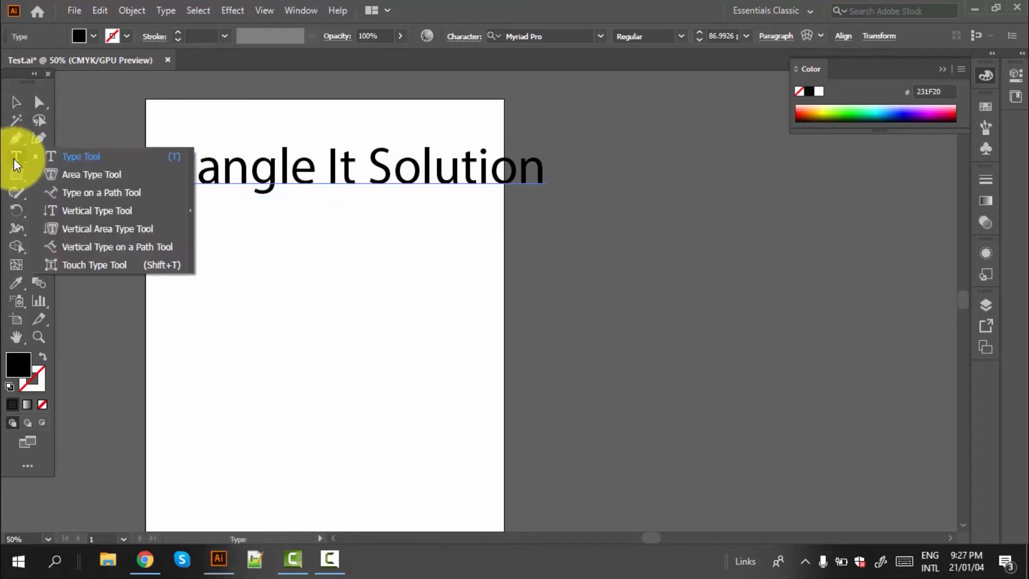
pyautogui.click(72, 156)
pyautogui.moveTo(164, 227); pyautogui.dragTo(502, 378)
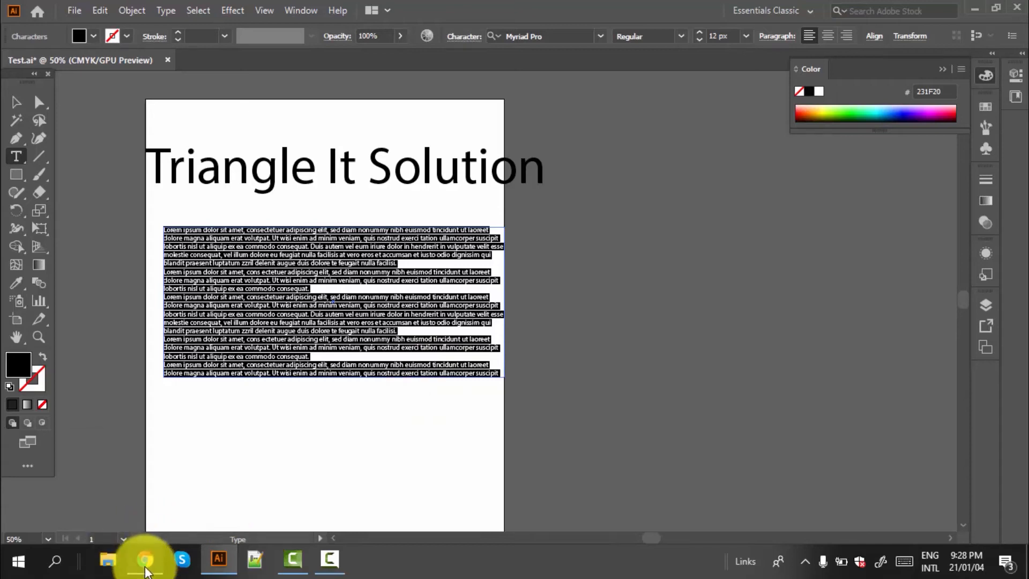
# Copy the Investopedia paragraph starting "The use of color" from Chrome and paste it over the frame's placeholder text in Illustrator
pyautogui.moveTo(145, 562)
pyautogui.click(138, 499)
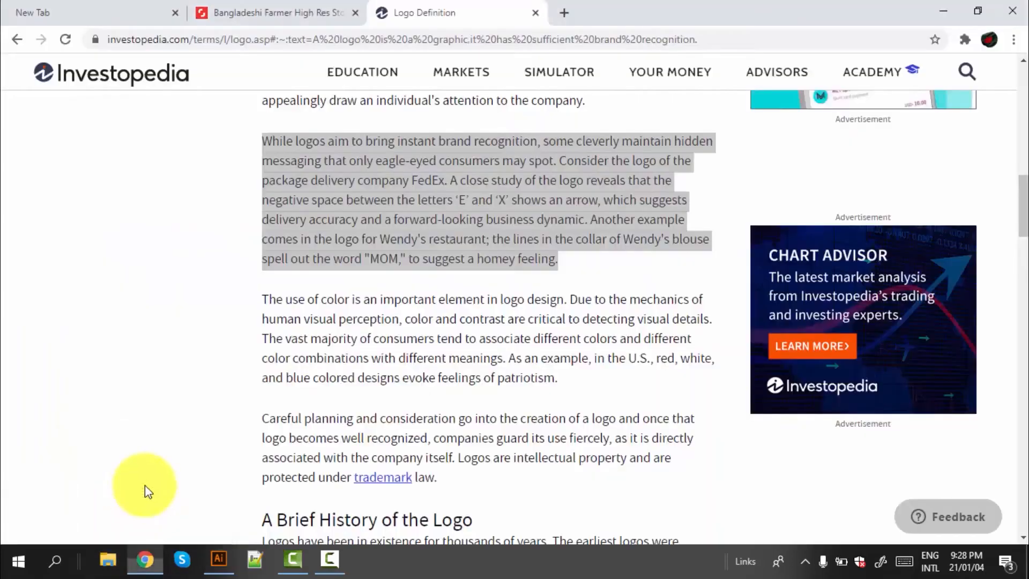
pyautogui.moveTo(265, 292); pyautogui.dragTo(566, 390)
pyautogui.hotkey('ctrl', 'c')
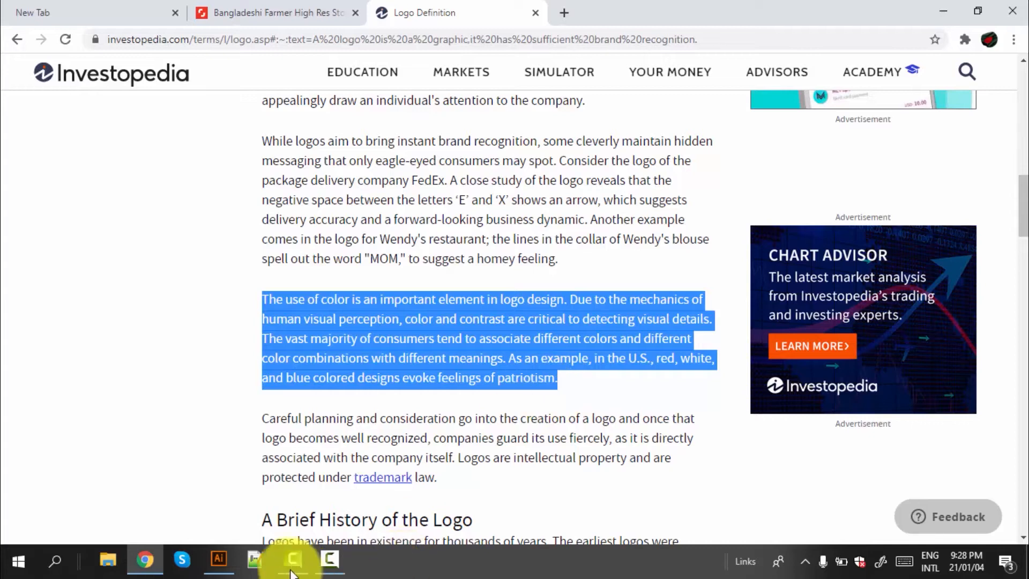
pyautogui.click(218, 560)
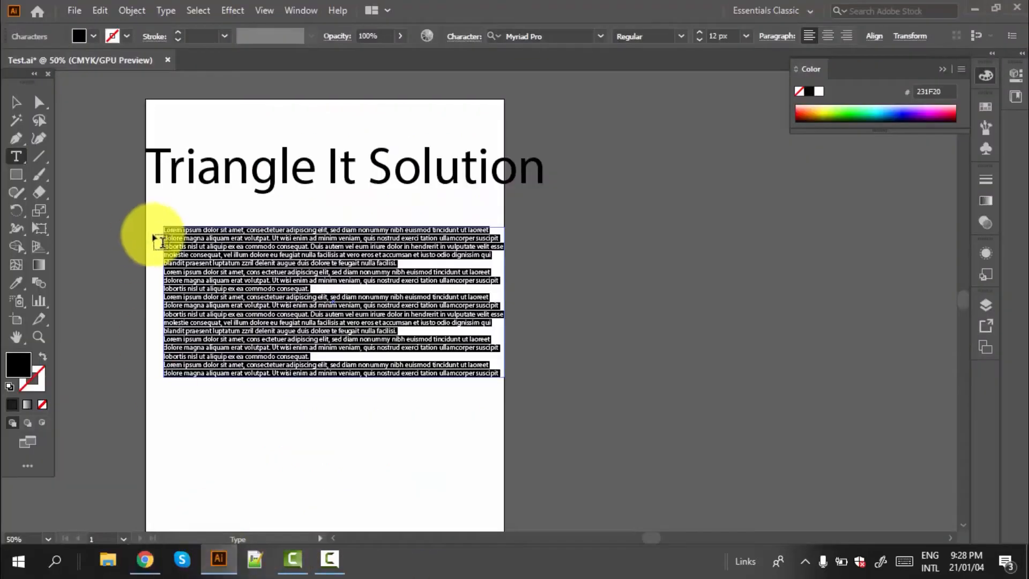
pyautogui.moveTo(164, 229); pyautogui.dragTo(545, 381)
pyautogui.hotkey('ctrl', 'v')
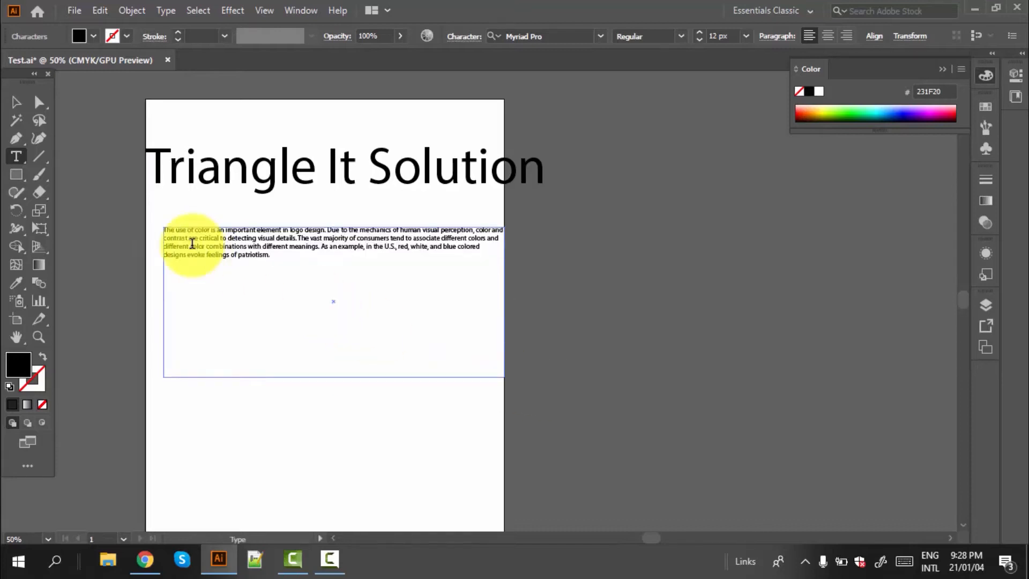
# Shrink the paragraph's text frame to a small box below the heading, and scale the heading up to about 98 px
pyautogui.click(17, 104)
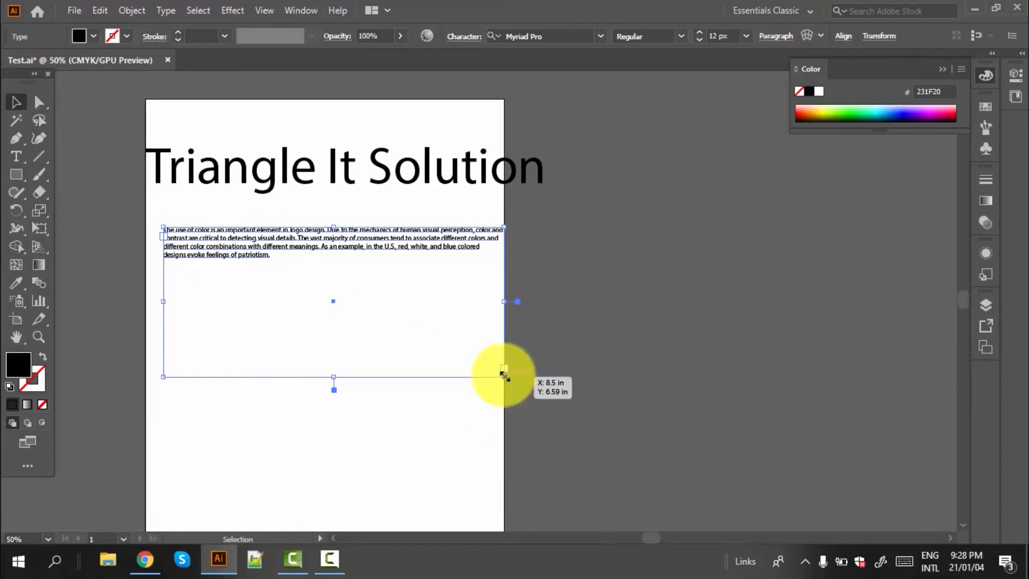
pyautogui.moveTo(504, 376); pyautogui.dragTo(427, 334)
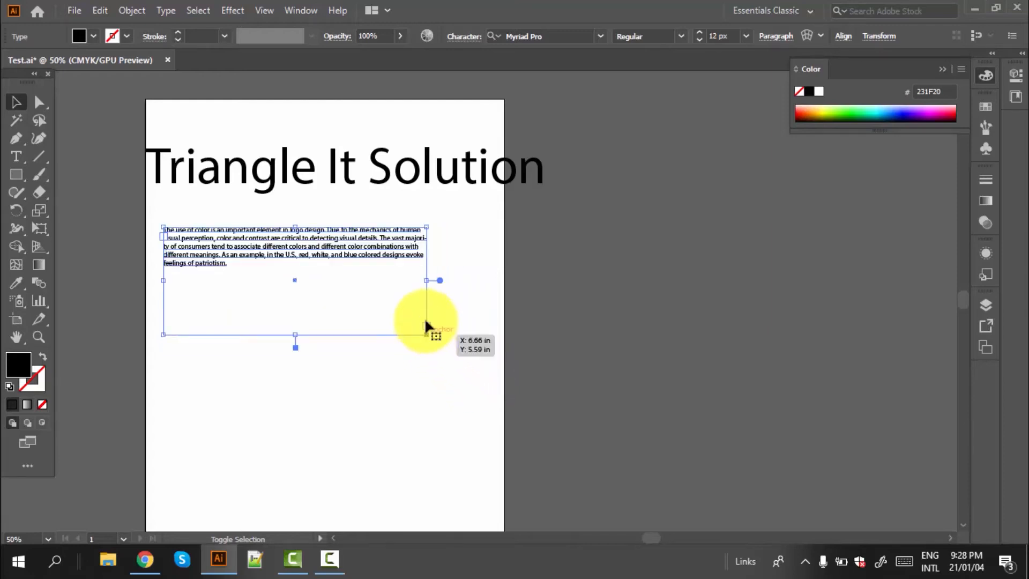
pyautogui.click(413, 170)
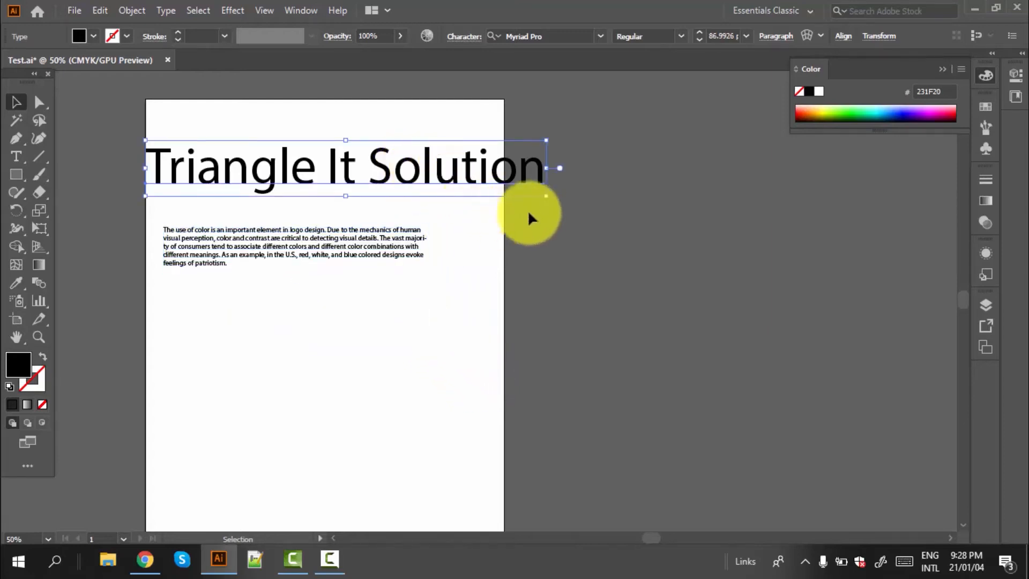
pyautogui.moveTo(541, 196); pyautogui.dragTo(562, 203)
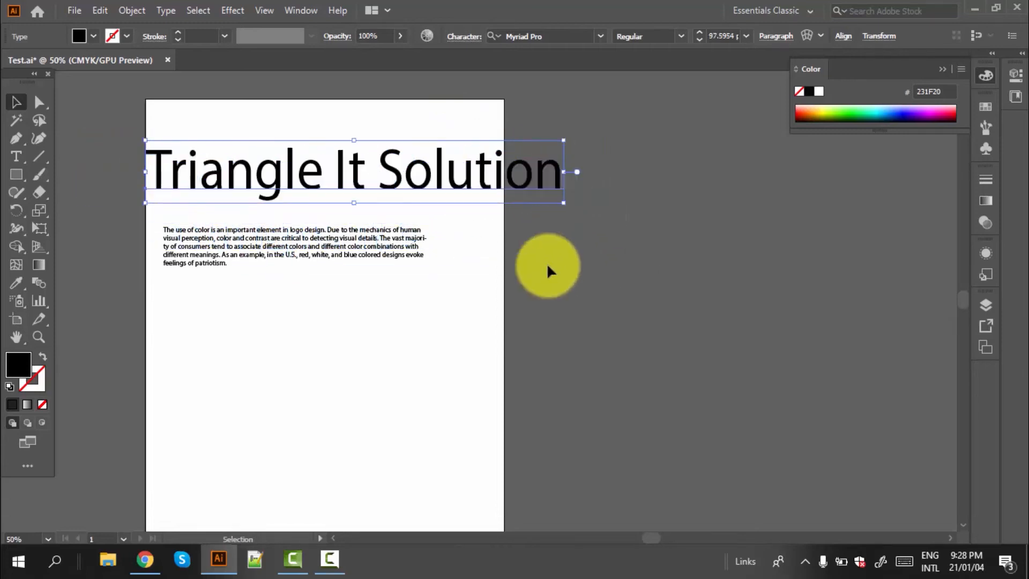
pyautogui.click(313, 237)
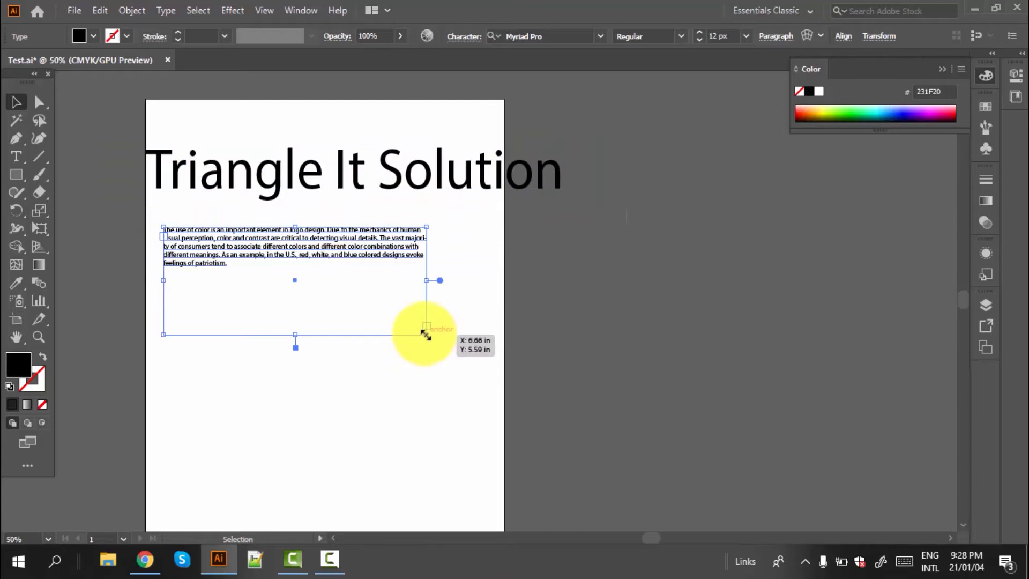
pyautogui.moveTo(425, 334); pyautogui.dragTo(411, 311)
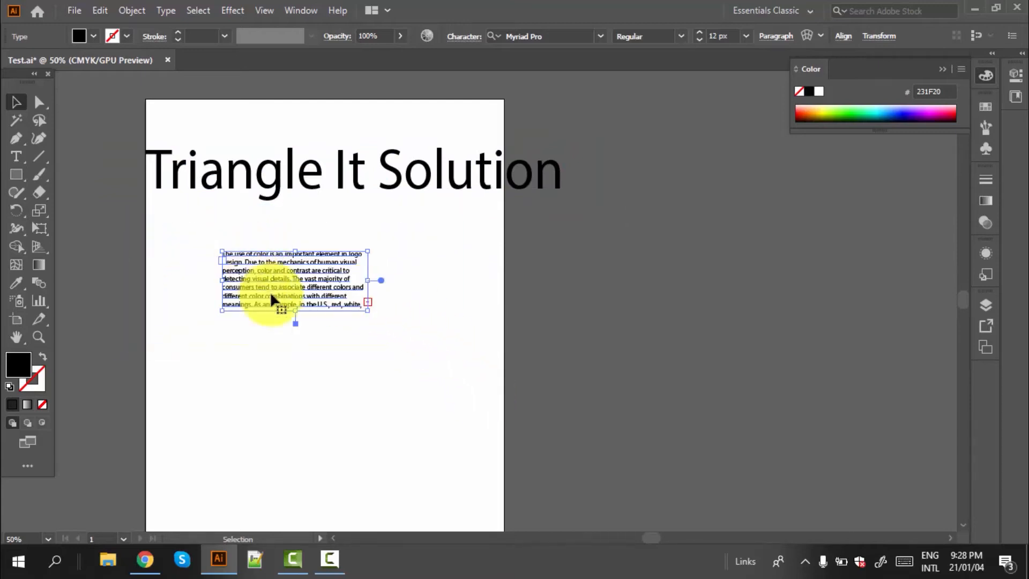
# Replace the whole "Triangle It Solution" heading text with the copied paragraph
pyautogui.click(19, 156)
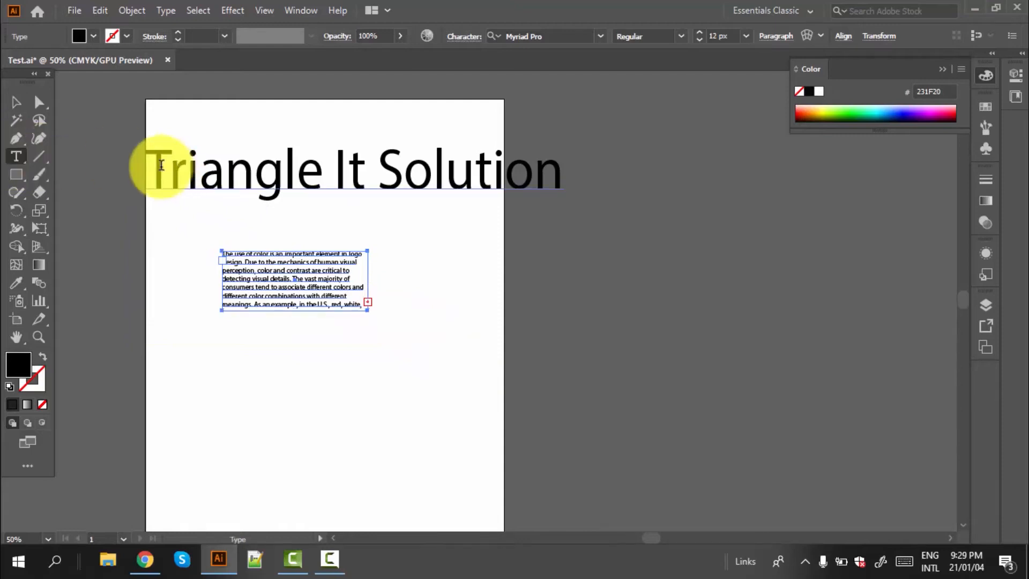
pyautogui.moveTo(157, 165); pyautogui.dragTo(593, 168)
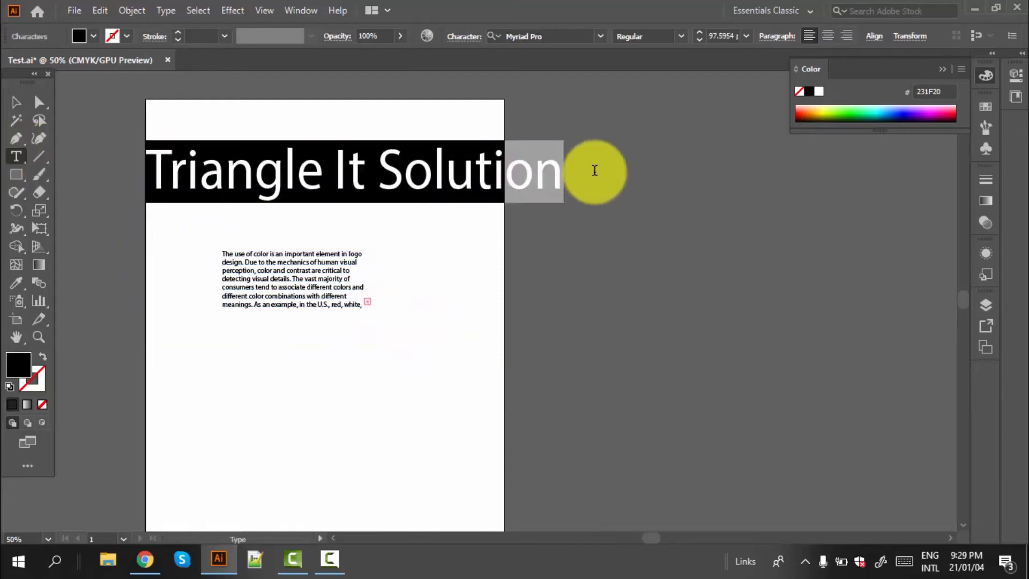
pyautogui.hotkey('ctrl', 'v')
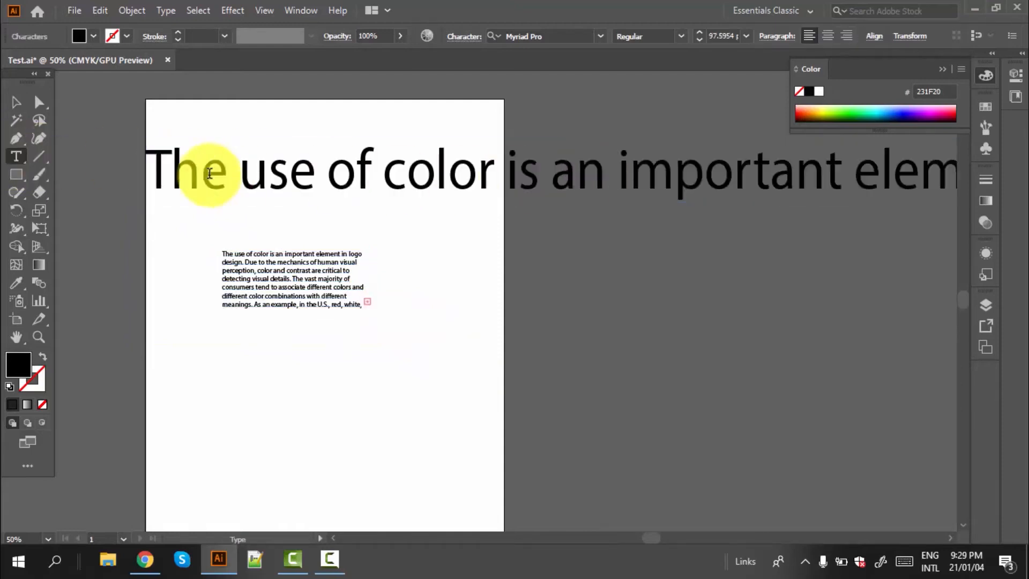
# Move both text objects slightly left and enlarge the small paragraph's frame until all its text fits
pyautogui.click(23, 101)
pyautogui.moveTo(690, 173); pyautogui.dragTo(624, 173)
pyautogui.moveTo(305, 303); pyautogui.dragTo(286, 302)
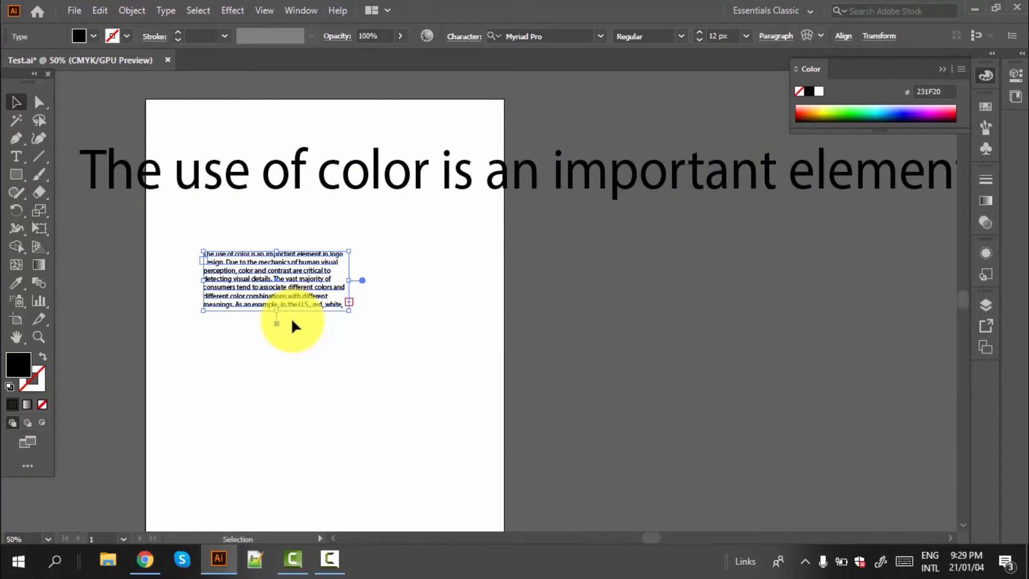
pyautogui.moveTo(349, 310); pyautogui.dragTo(408, 367)
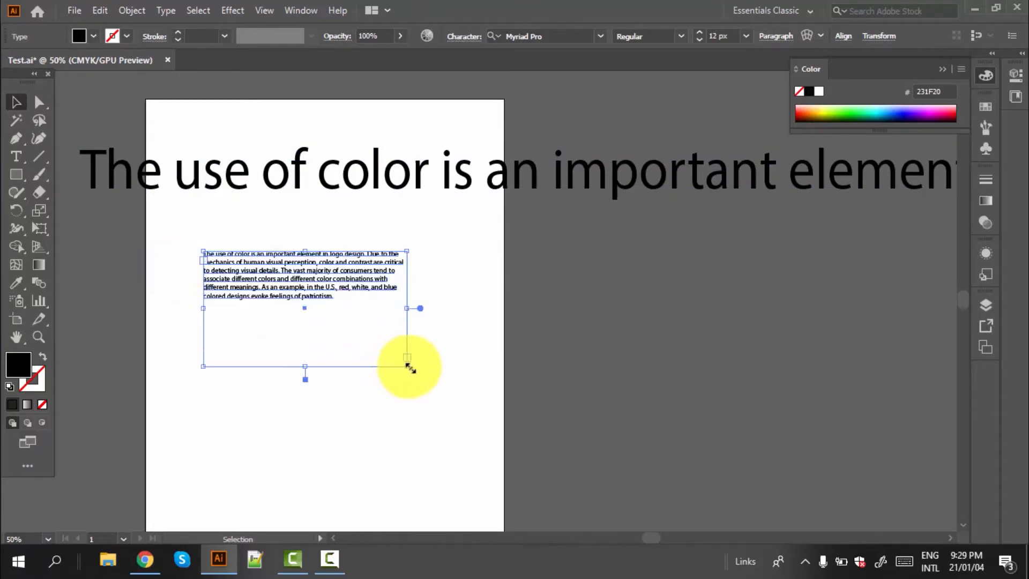
# Draw a black-filled rectangle on the left part of the empty artboard, after choosing the Area Type tool
pyautogui.click(16, 155)
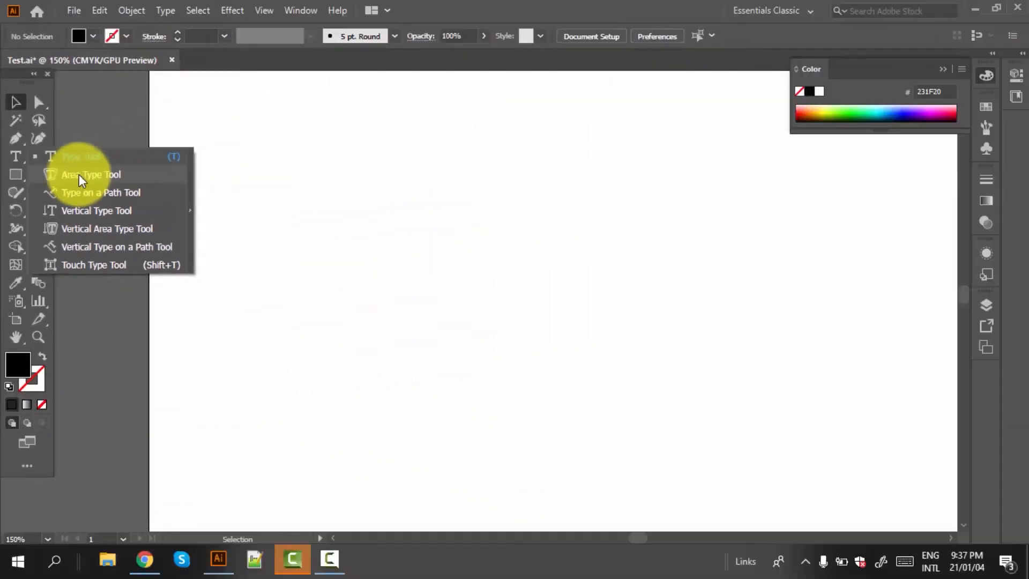
pyautogui.click(79, 174)
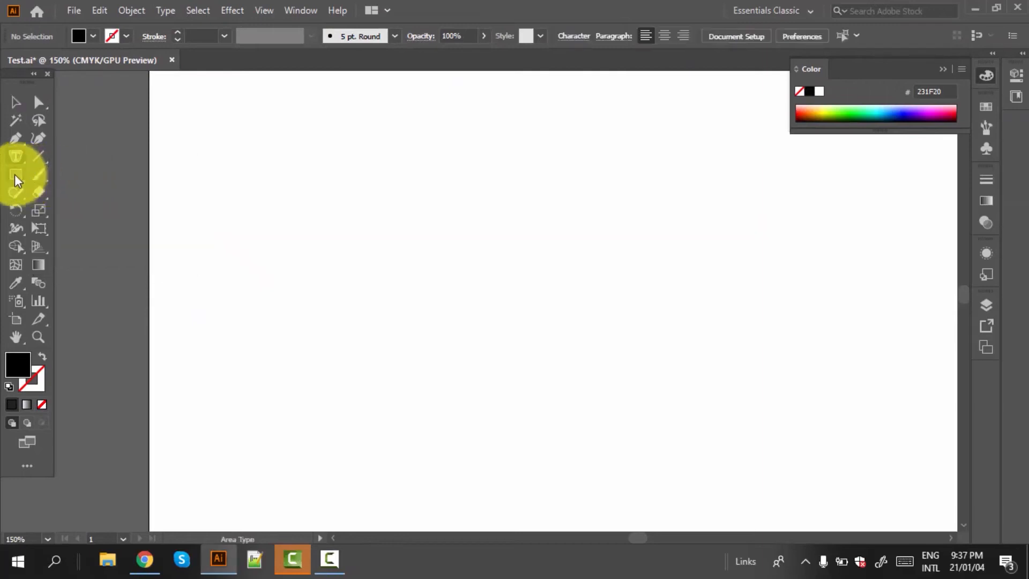
pyautogui.click(14, 175)
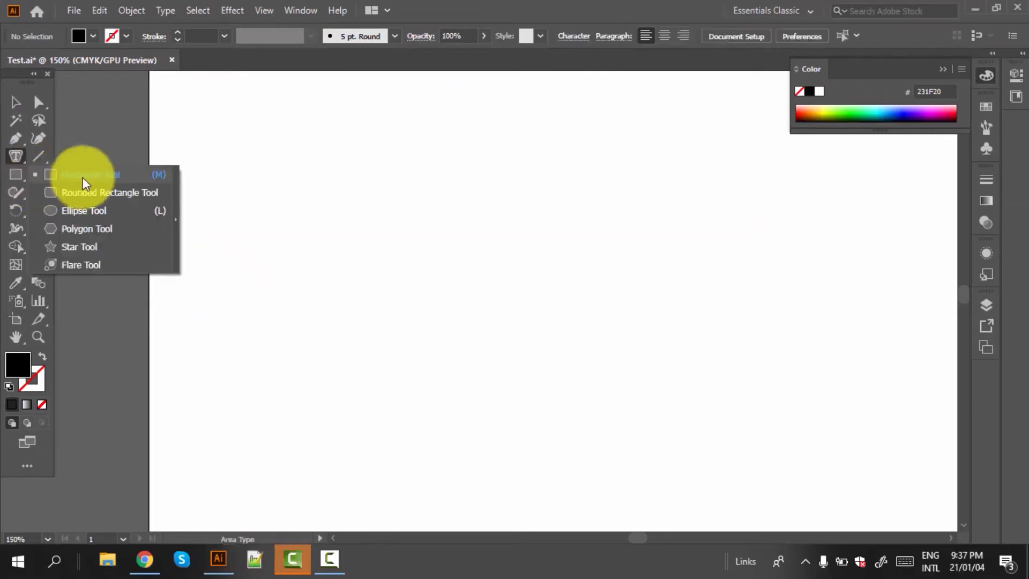
pyautogui.click(83, 176)
pyautogui.moveTo(247, 184)
pyautogui.mouseDown()
pyautogui.moveTo(423, 319)
pyautogui.moveTo(458, 370)
pyautogui.mouseUp()
# Draw a black-filled, nearly circular ellipse to the right of the rectangle
pyautogui.click(14, 174)
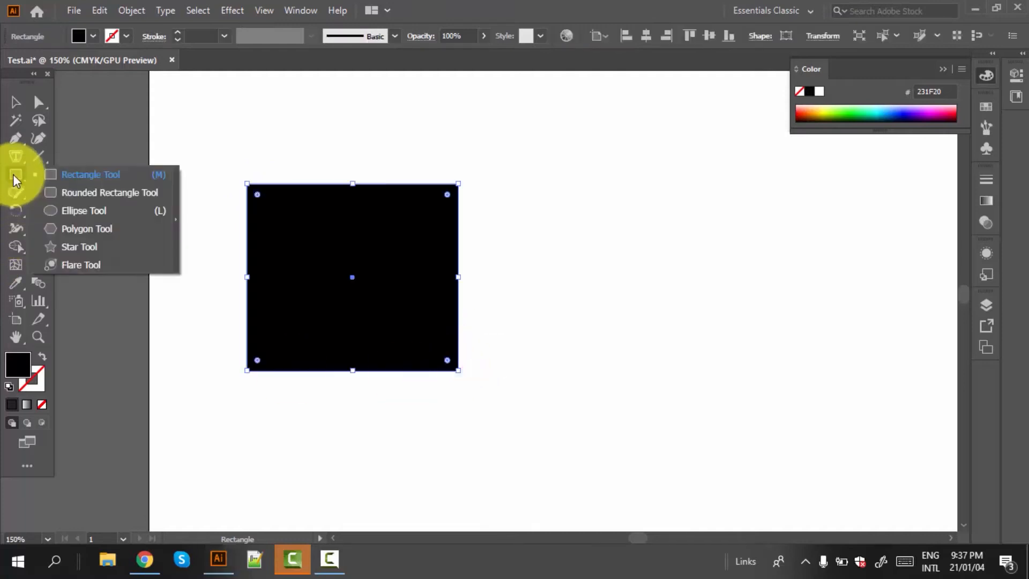
pyautogui.click(77, 212)
pyautogui.moveTo(605, 202); pyautogui.dragTo(825, 406)
pyautogui.scroll(-2, 702, 383)
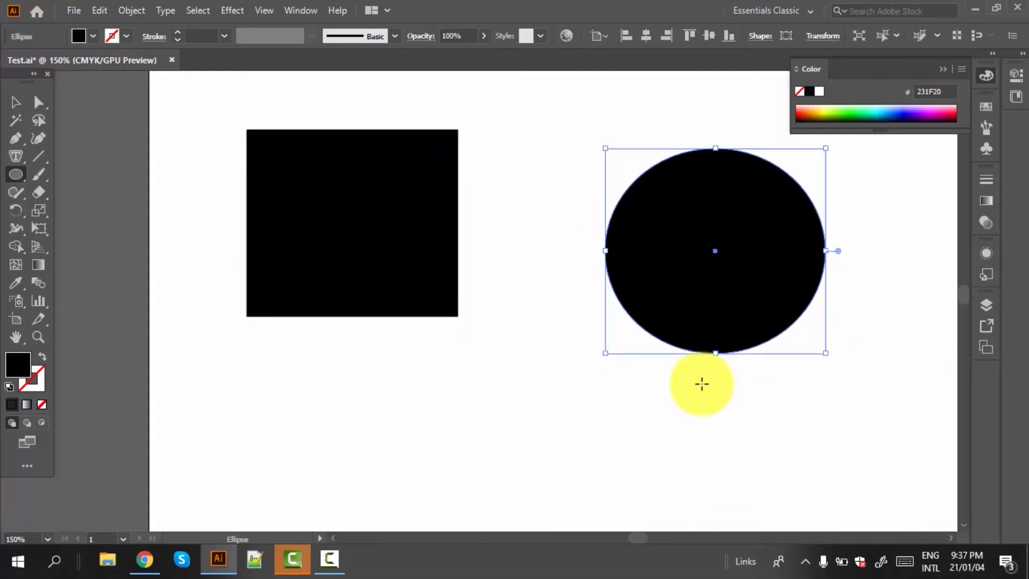
# Draw a black-filled hexagon with the Polygon tool and move it below and between the rectangle and the circle
pyautogui.click(14, 176)
pyautogui.click(85, 230)
pyautogui.moveTo(393, 381); pyautogui.dragTo(505, 443)
pyautogui.scroll(-1, 435, 410)
pyautogui.scroll(-1, 377, 360)
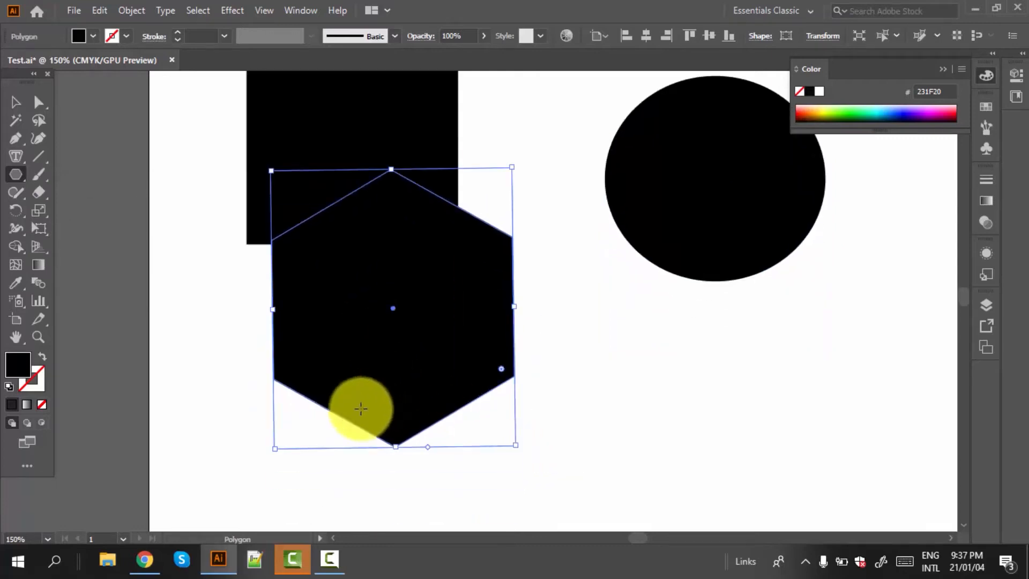
pyautogui.click(16, 102)
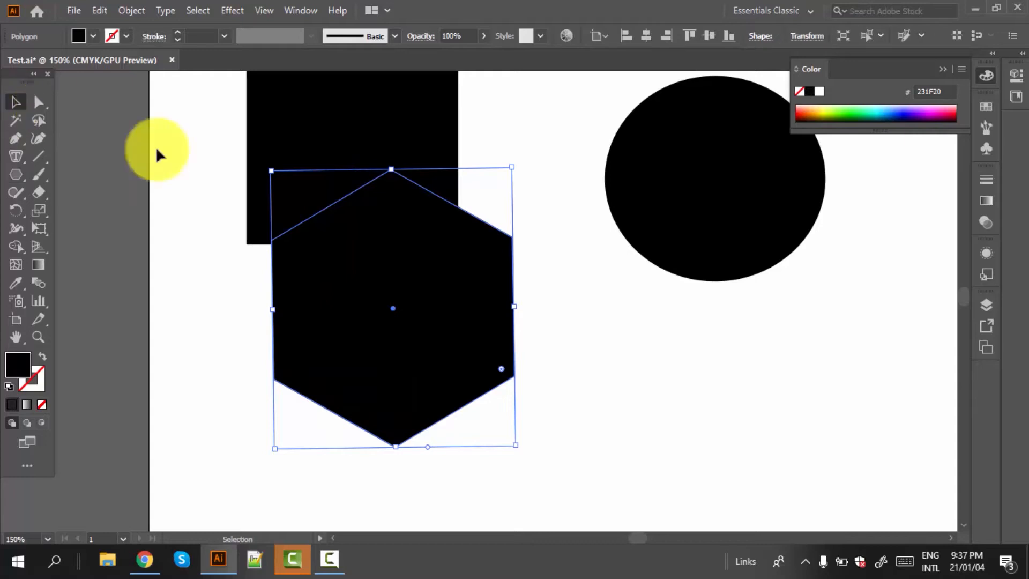
pyautogui.moveTo(414, 314); pyautogui.dragTo(559, 440)
pyautogui.scroll(2, 536, 456)
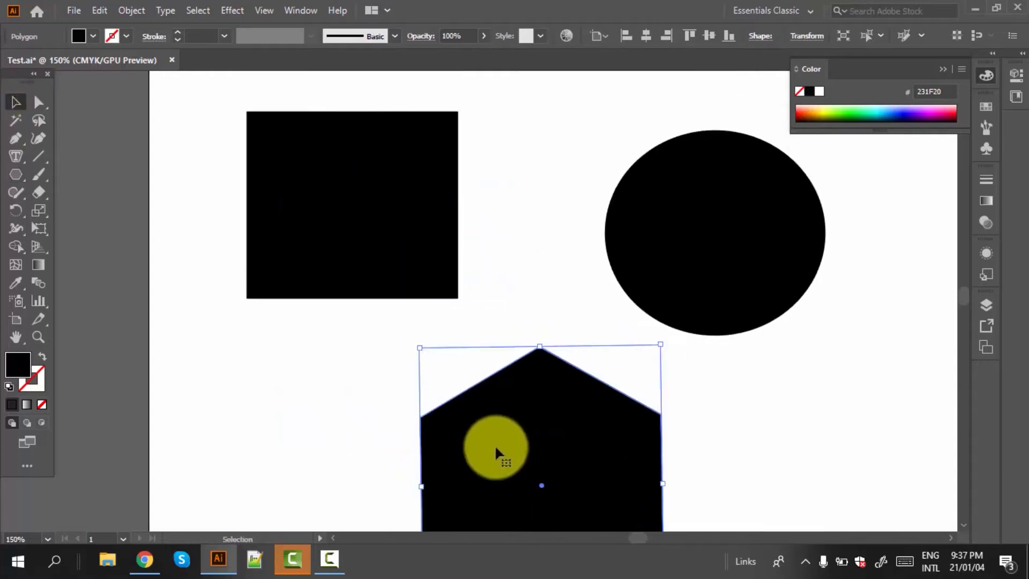
# Convert the rectangle into an area type frame and replace its placeholder text with "azskbnd;b,c’b,"
pyautogui.click(17, 149)
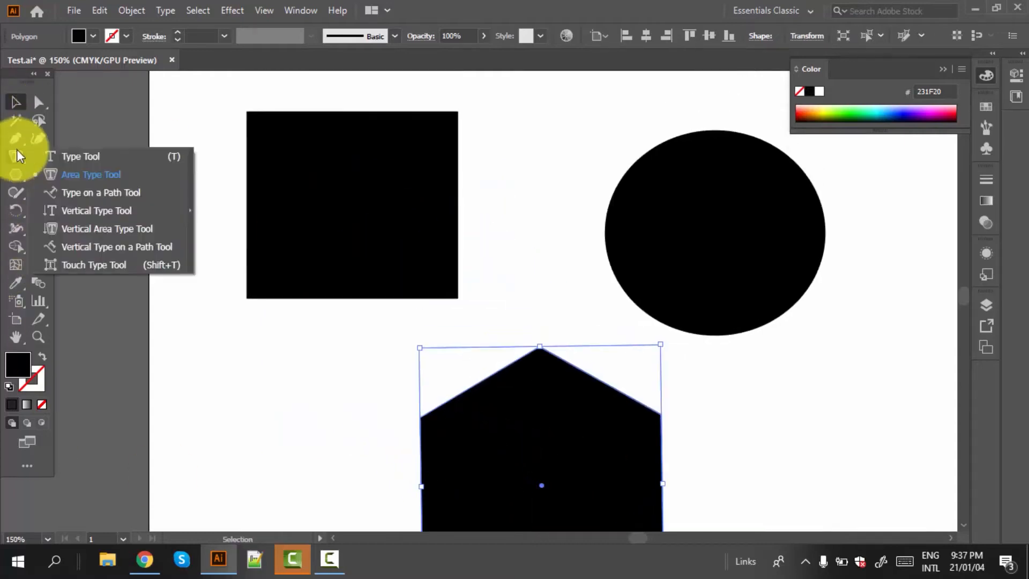
pyautogui.click(59, 170)
pyautogui.scroll(2, 265, 156)
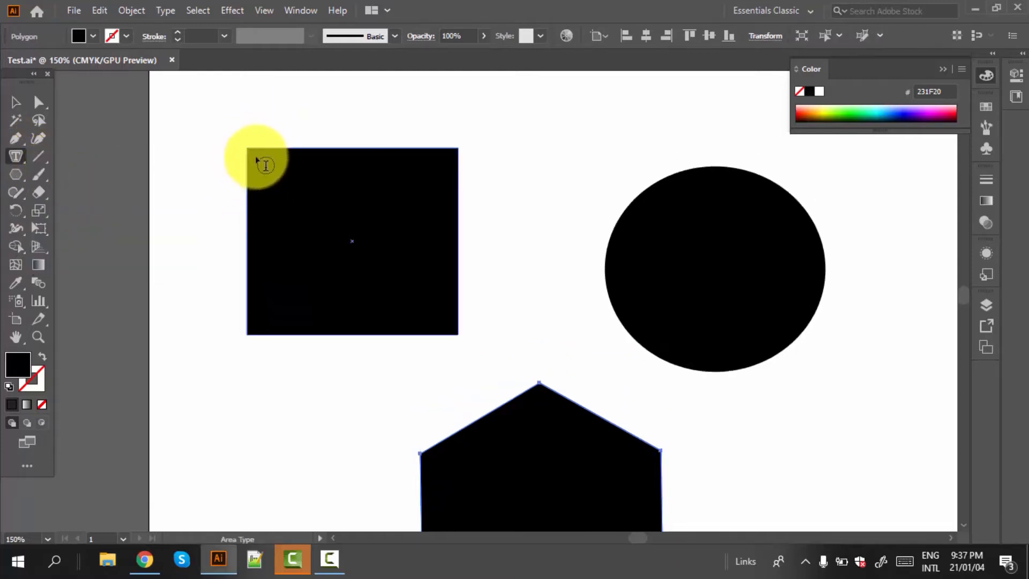
pyautogui.scroll(1, 266, 167)
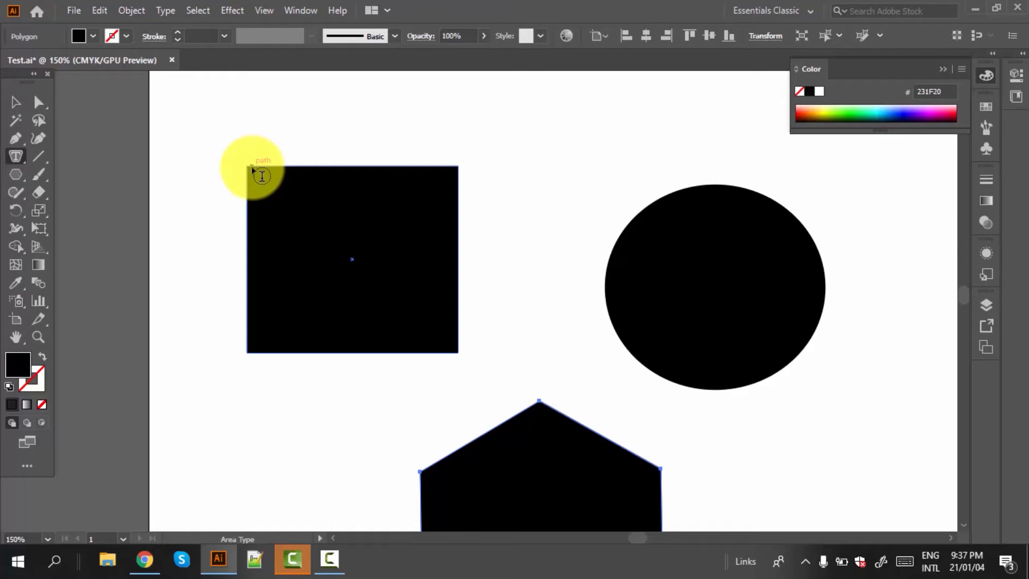
pyautogui.click(252, 167)
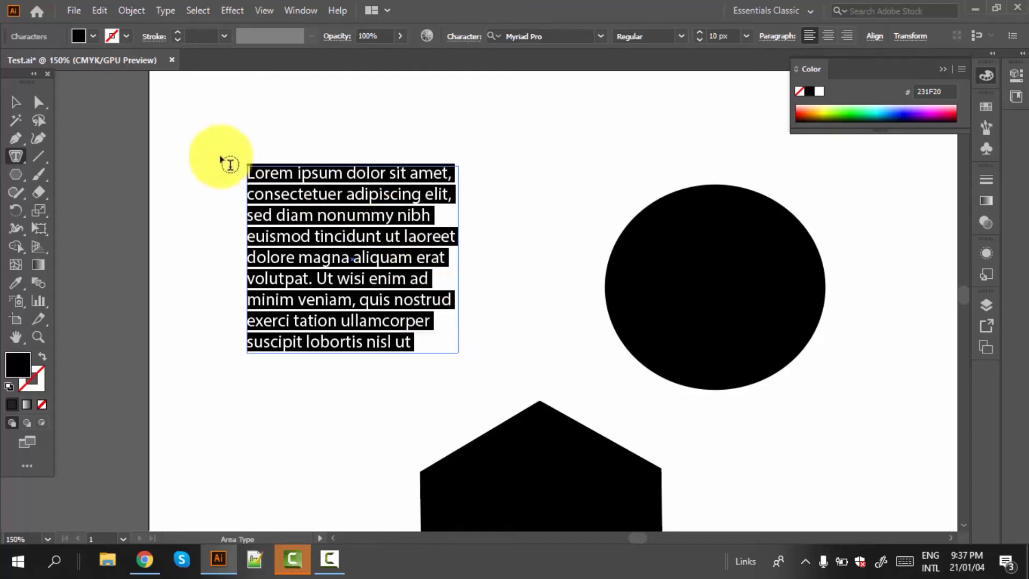
pyautogui.moveTo(247, 172); pyautogui.dragTo(450, 348)
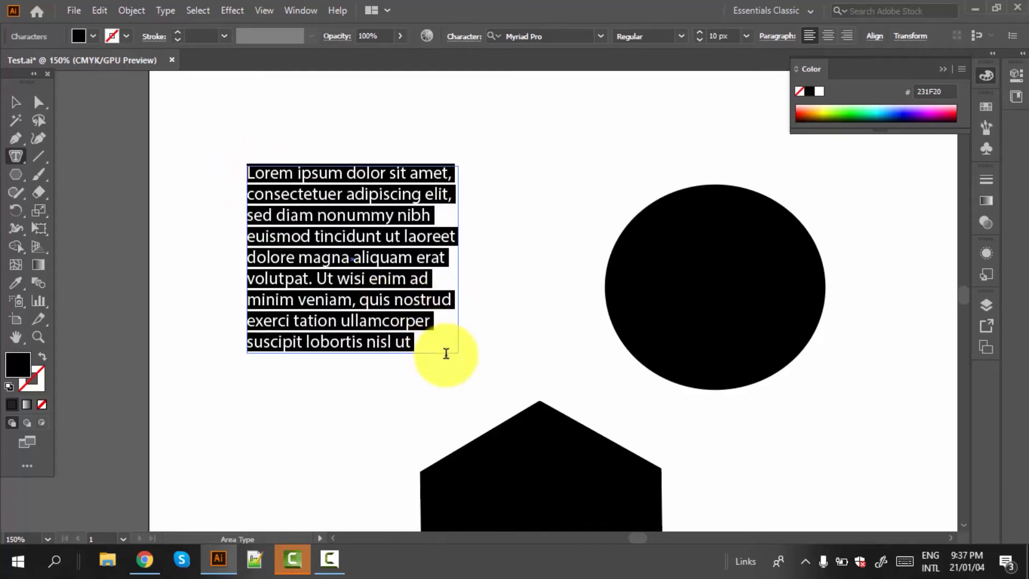
pyautogui.write('azskbnd;b,c’b,')
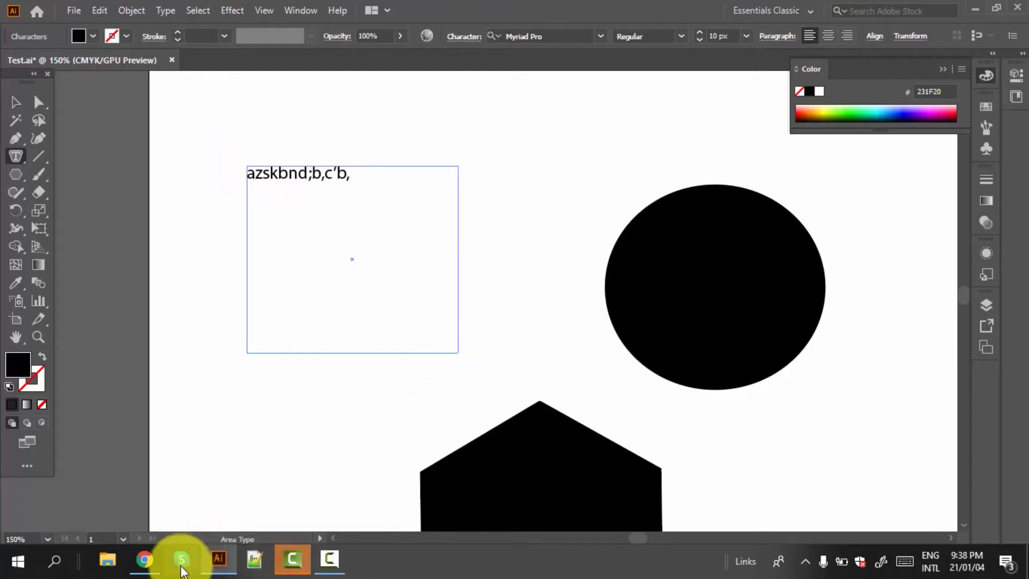
# Switch to Chrome and copy the Investopedia paragraph that begins "The use of color is an important element in logo design"
pyautogui.click(147, 563)
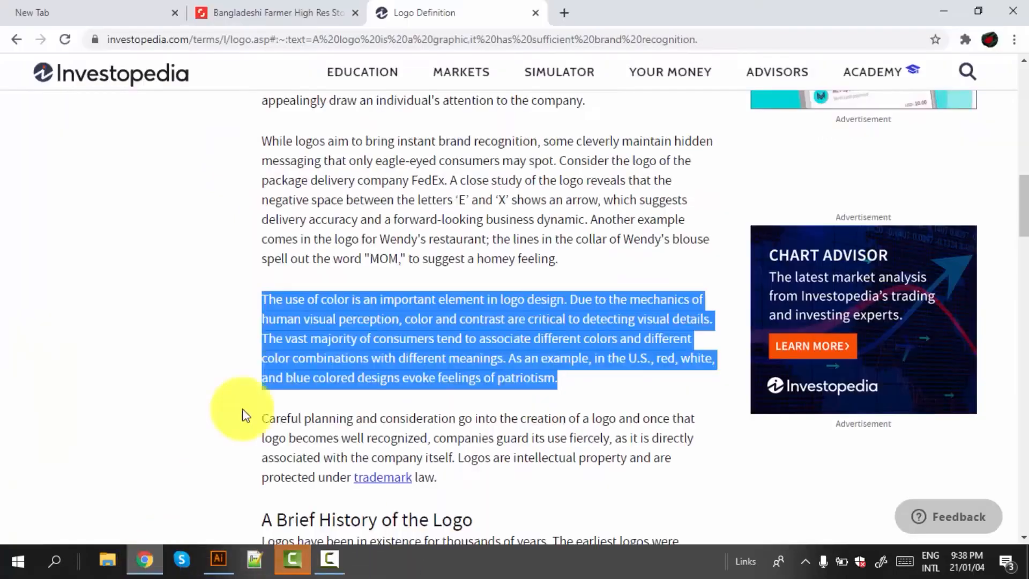
pyautogui.click(263, 301)
pyautogui.moveTo(263, 301); pyautogui.dragTo(554, 371)
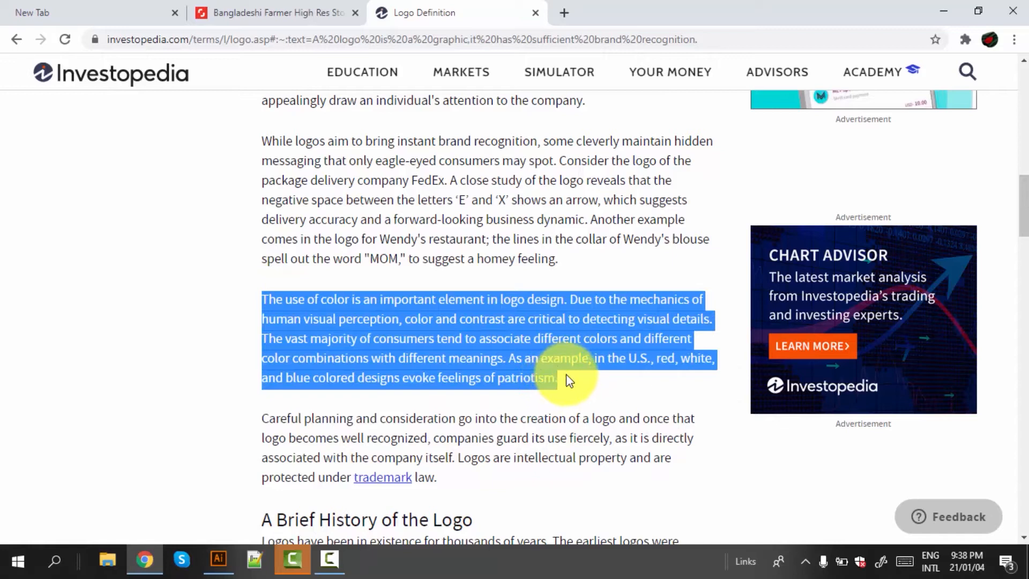
# Switch back to Illustrator and replace the random letters in the rectangular frame with the copied paragraph
pyautogui.click(217, 559)
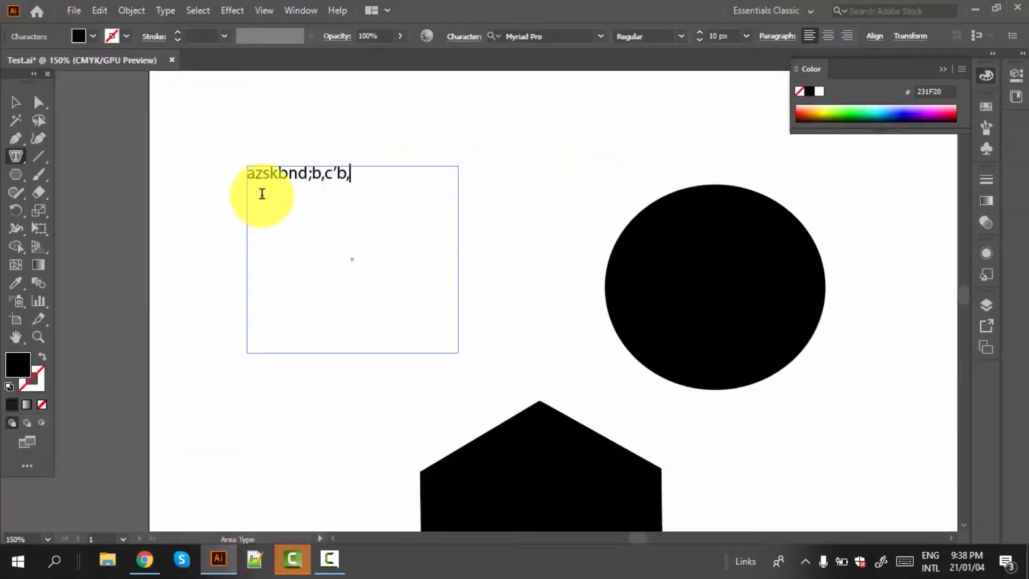
pyautogui.moveTo(249, 175); pyautogui.dragTo(393, 280)
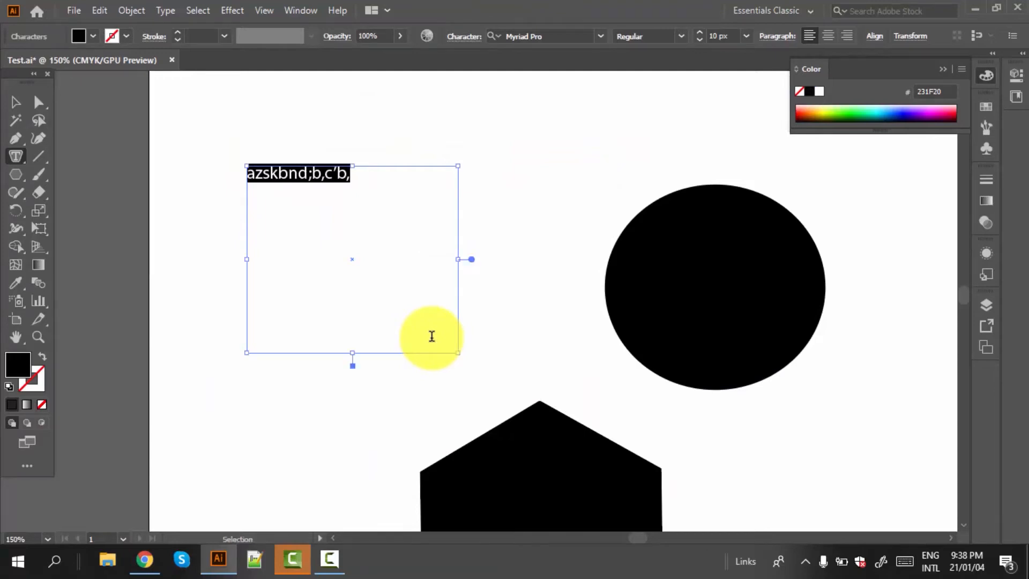
pyautogui.write('The use of color is an important element in logo design. Due to the mechanics of human visual perception, color and contrast are critical to detecting visual details. The vast majority of consumers tend to associate different colors and different')
pyautogui.scroll(-3, 402, 345)
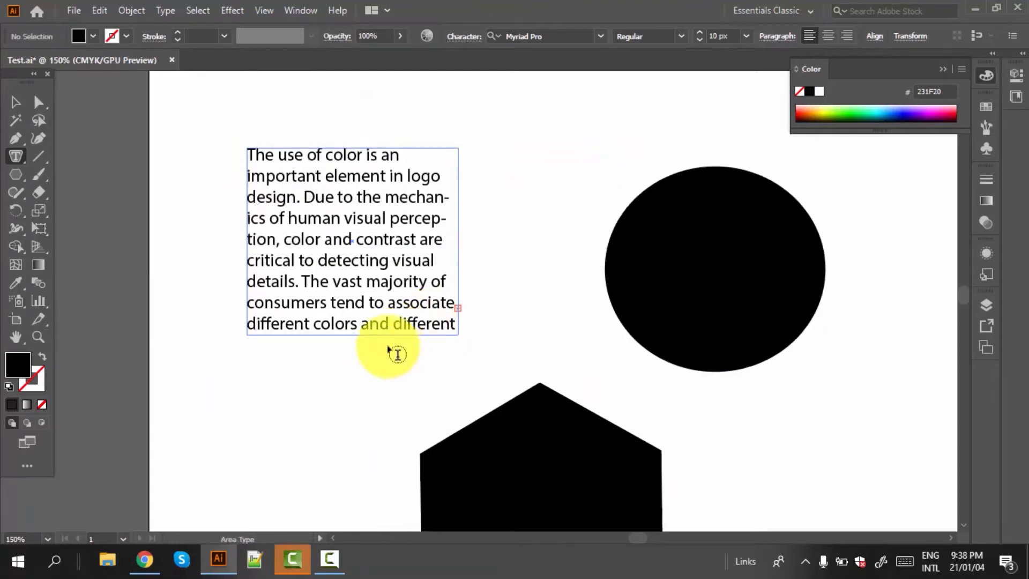
pyautogui.scroll(1, 370, 257)
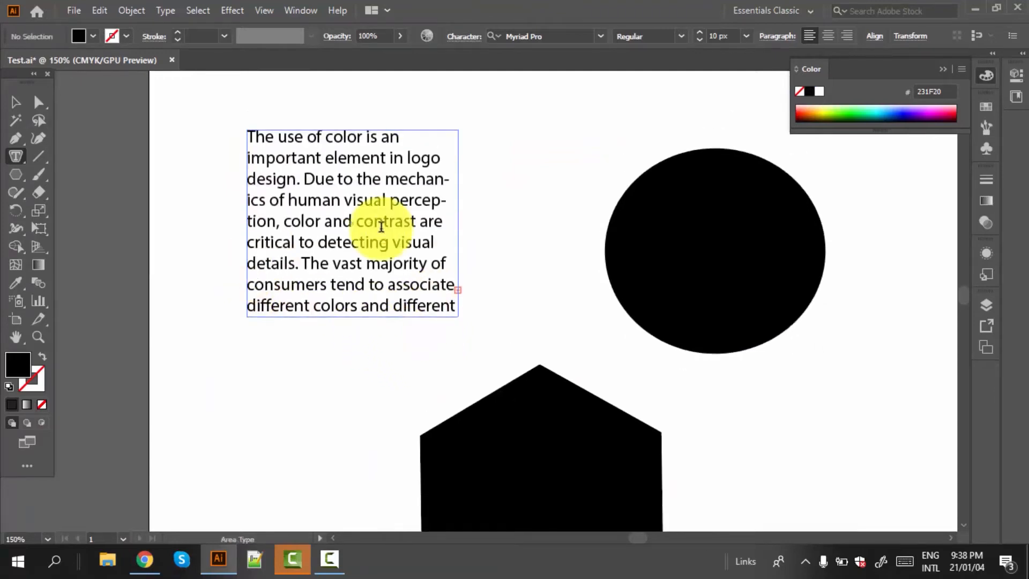
# Convert the circle and the hexagon into area type frames filled with Lorem ipsum placeholder text
pyautogui.click(670, 160)
pyautogui.scroll(-3, 680, 266)
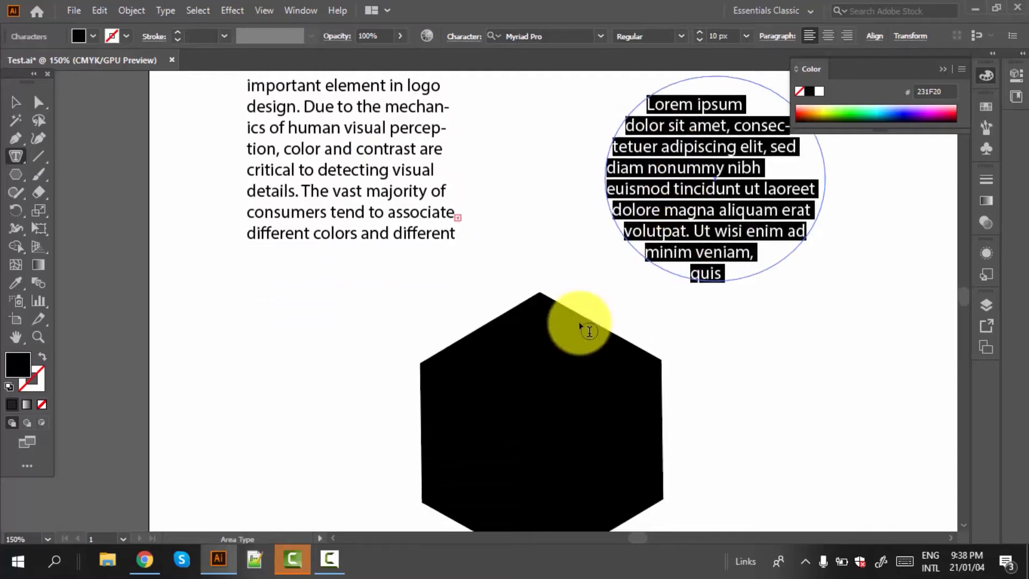
pyautogui.scroll(-1, 584, 321)
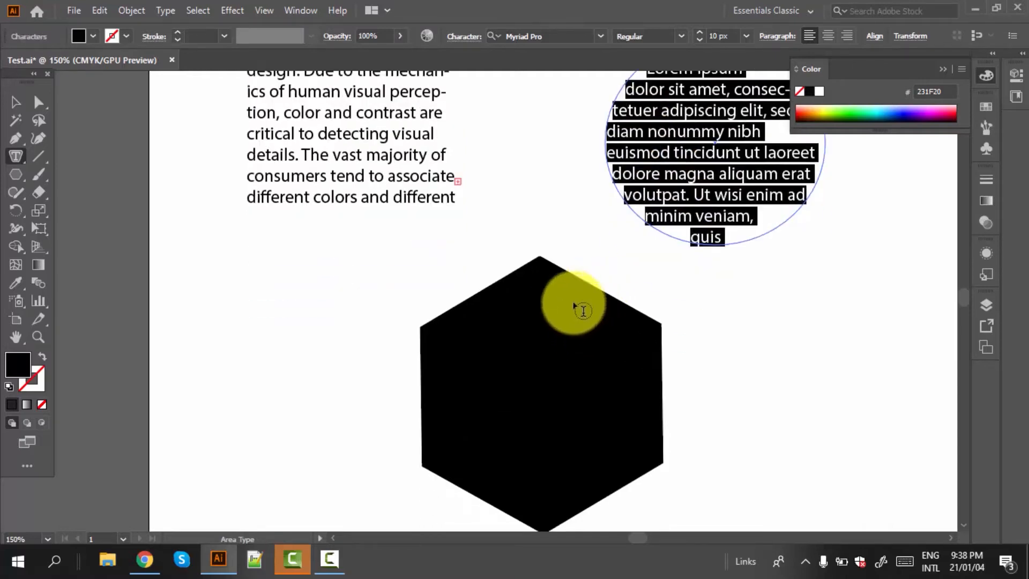
pyautogui.click(546, 264)
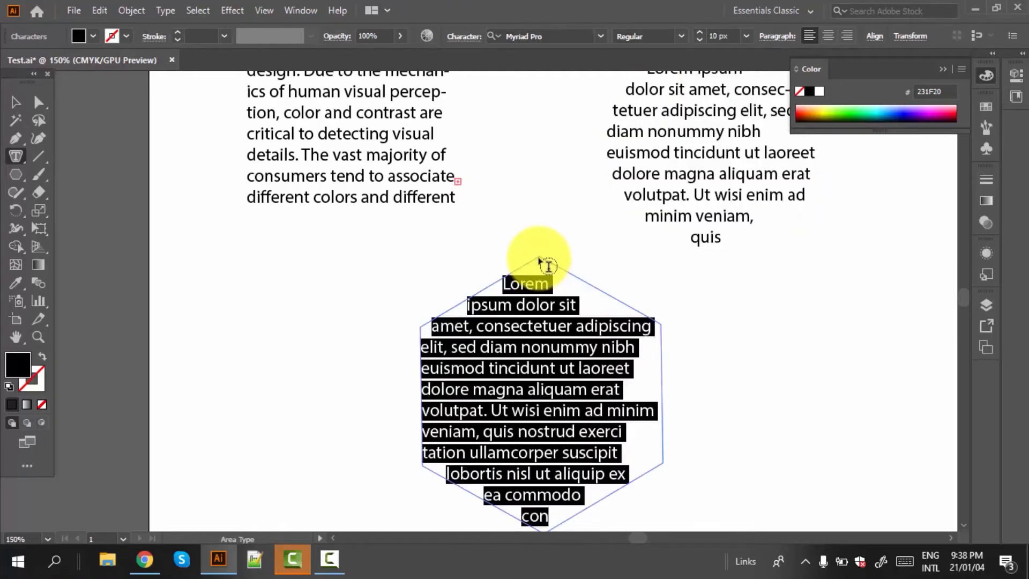
pyautogui.scroll(-2, 524, 379)
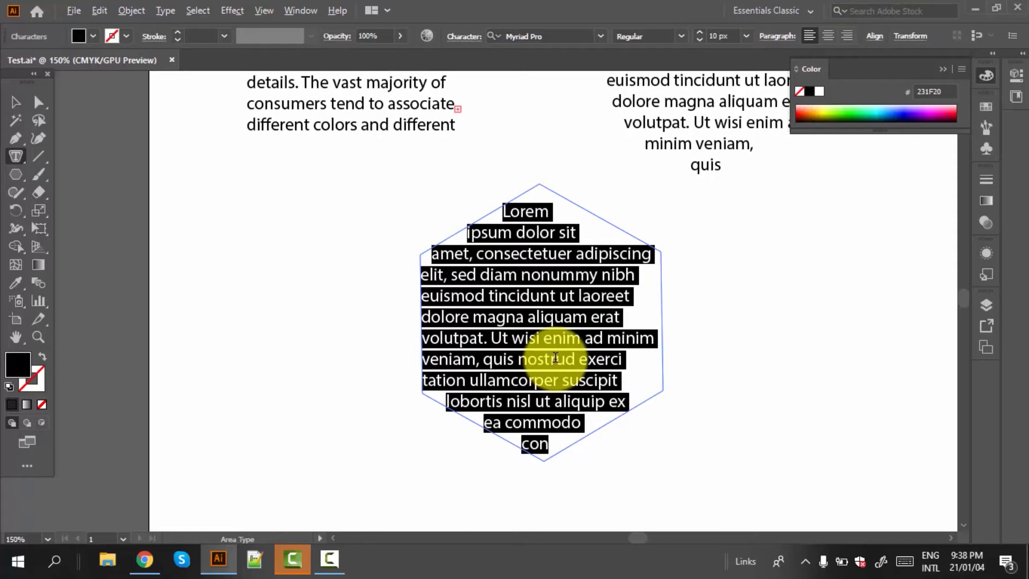
pyautogui.scroll(-3, 551, 358)
pyautogui.scroll(2, 590, 285)
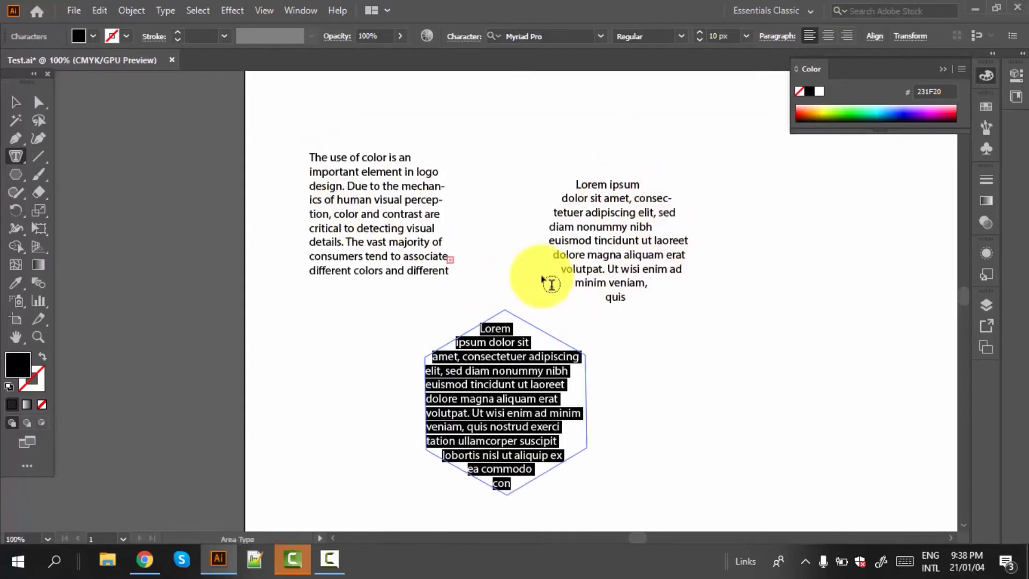
pyautogui.scroll(-1, 560, 321)
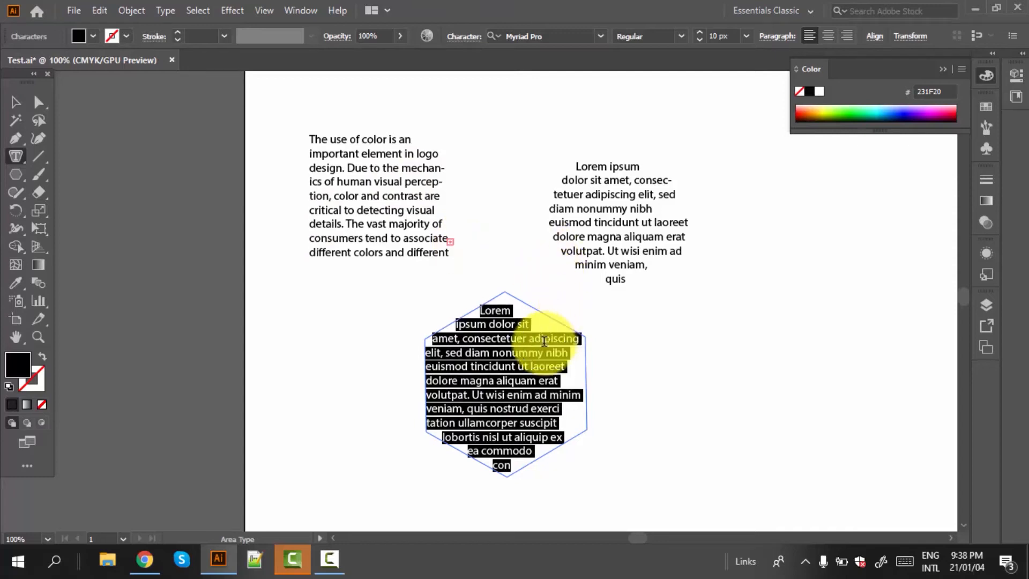
pyautogui.scroll(-1, 526, 410)
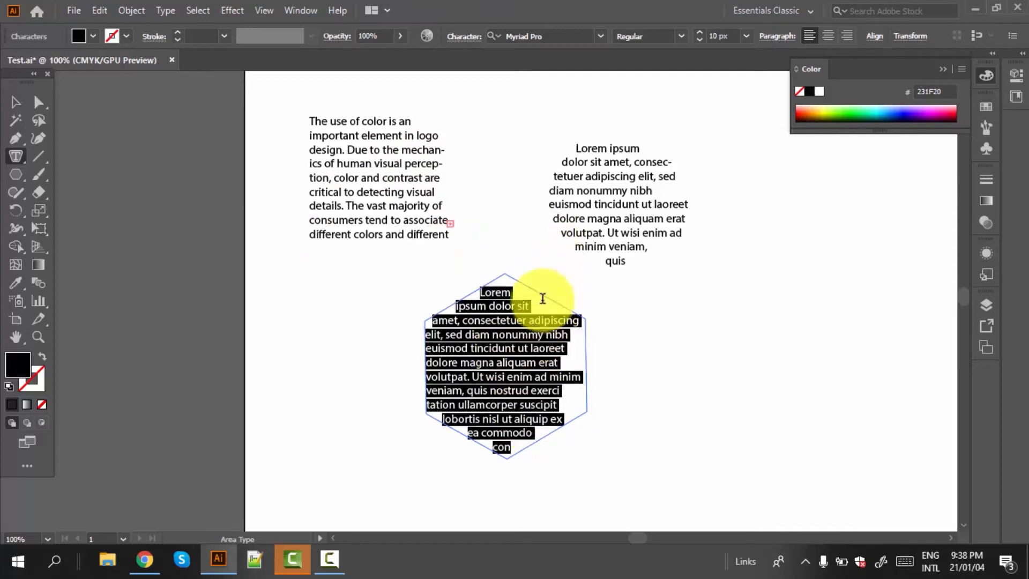
# Justify all lines of the circle's text, including the last one, and return to the Selection tool
pyautogui.moveTo(577, 151); pyautogui.dragTo(654, 261)
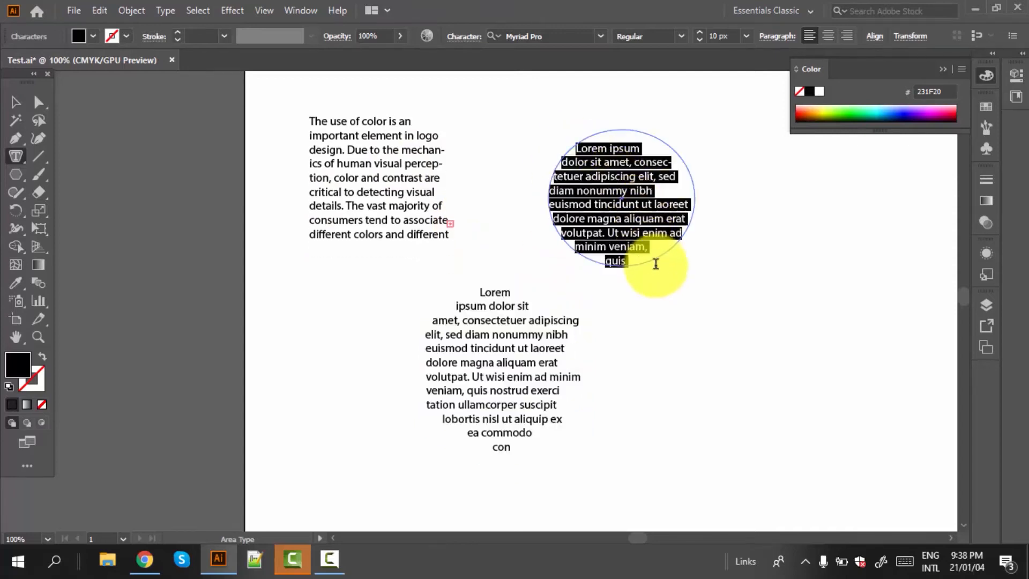
pyautogui.click(828, 39)
pyautogui.click(806, 39)
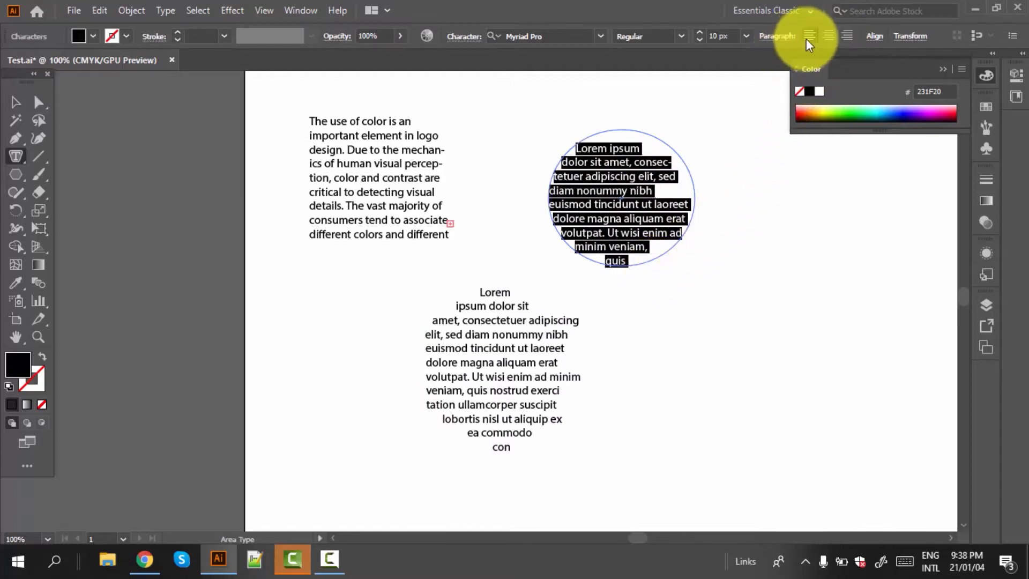
pyautogui.click(779, 37)
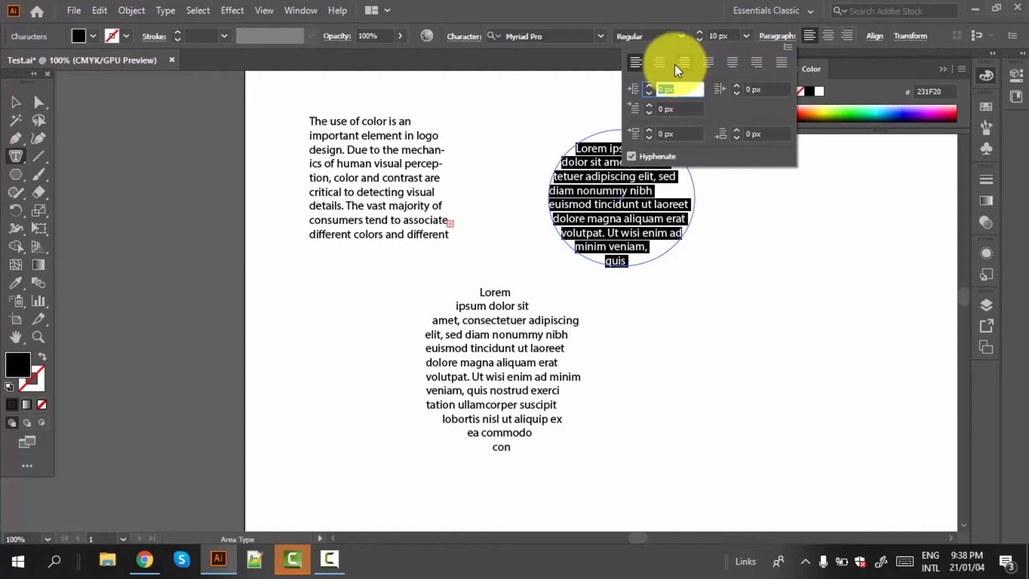
pyautogui.click(732, 62)
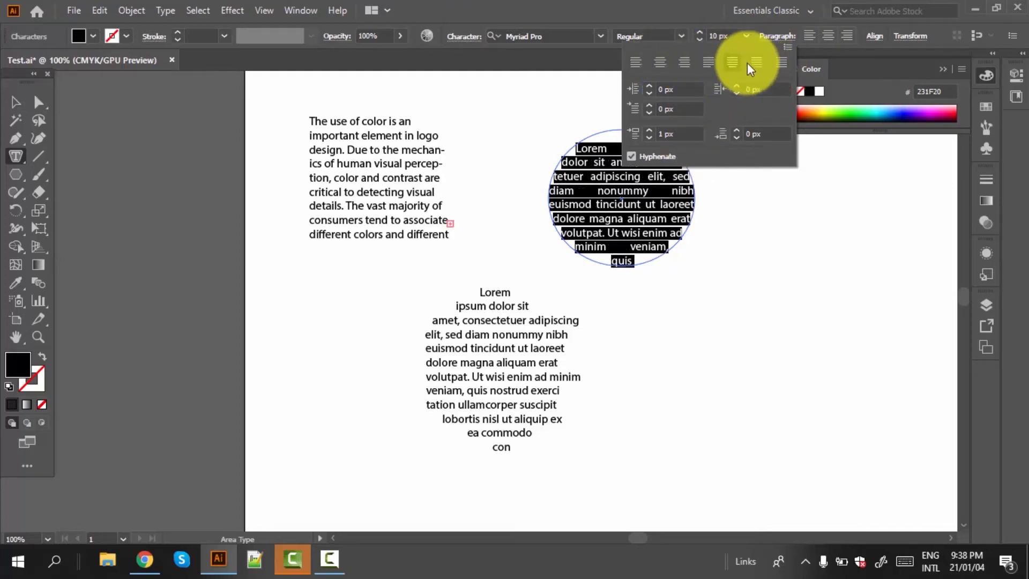
pyautogui.click(780, 62)
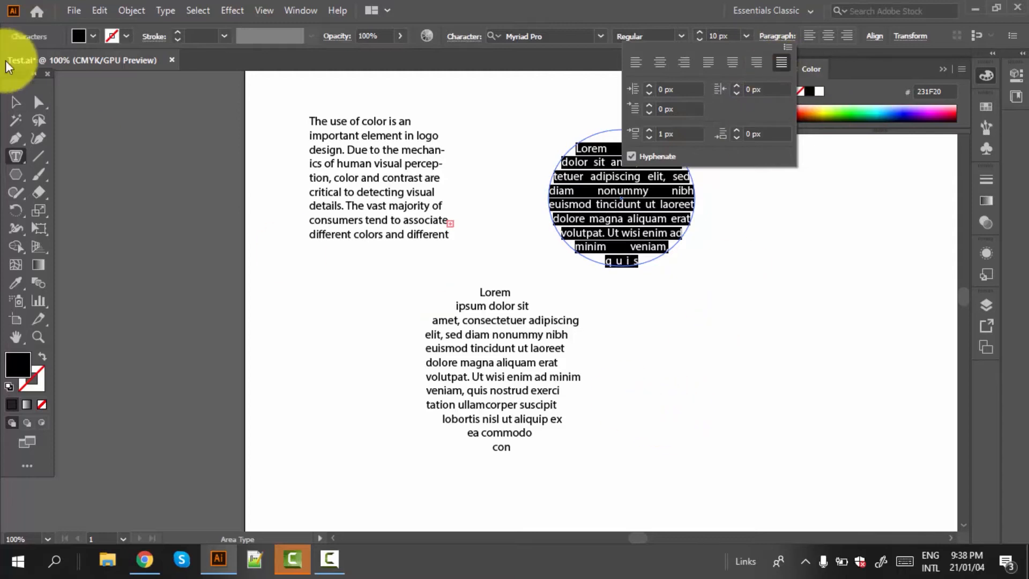
pyautogui.click(268, 335)
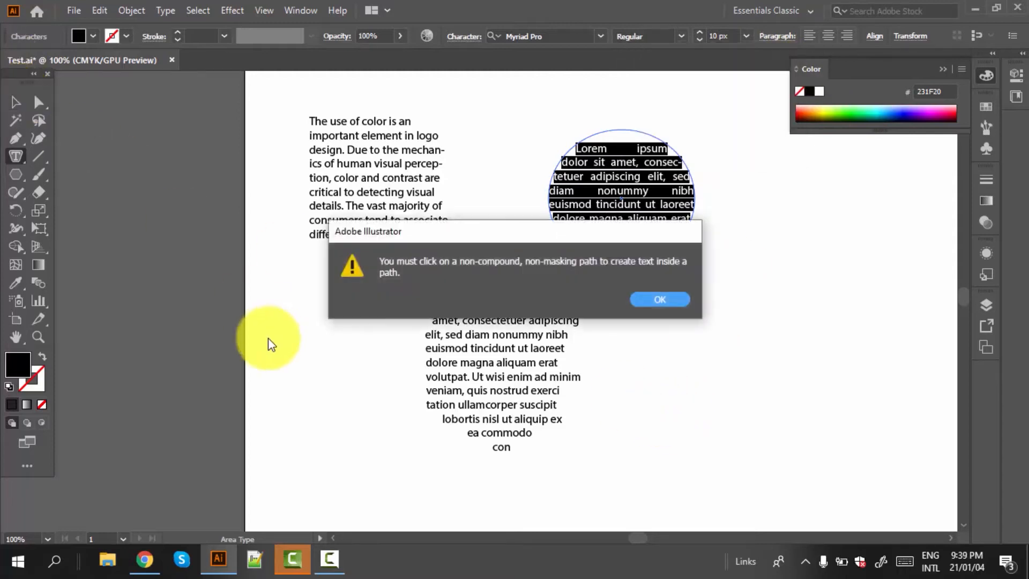
pyautogui.click(651, 298)
pyautogui.click(14, 103)
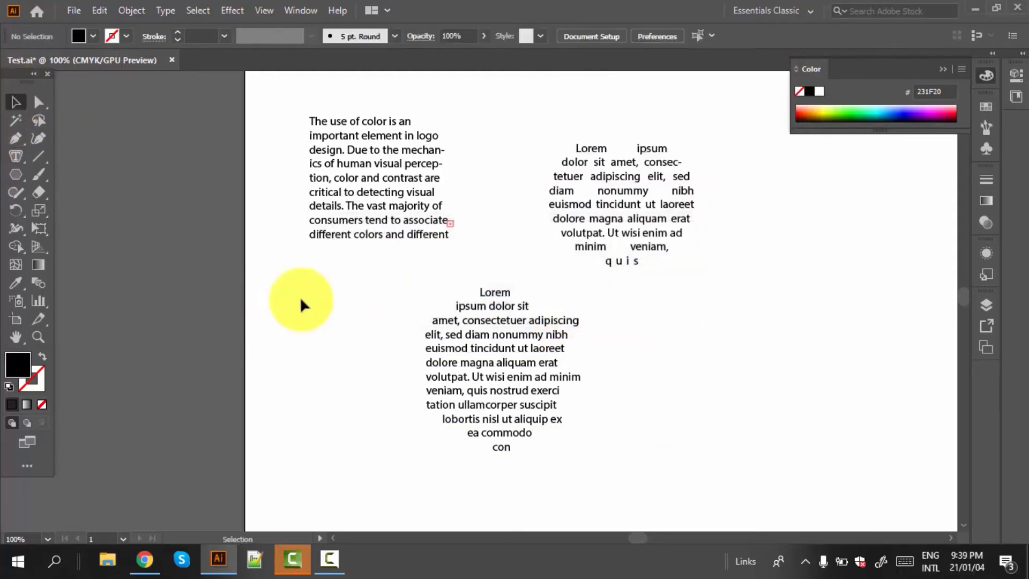
# Delete all three area type objects from the artboard
pyautogui.scroll(2, 584, 407)
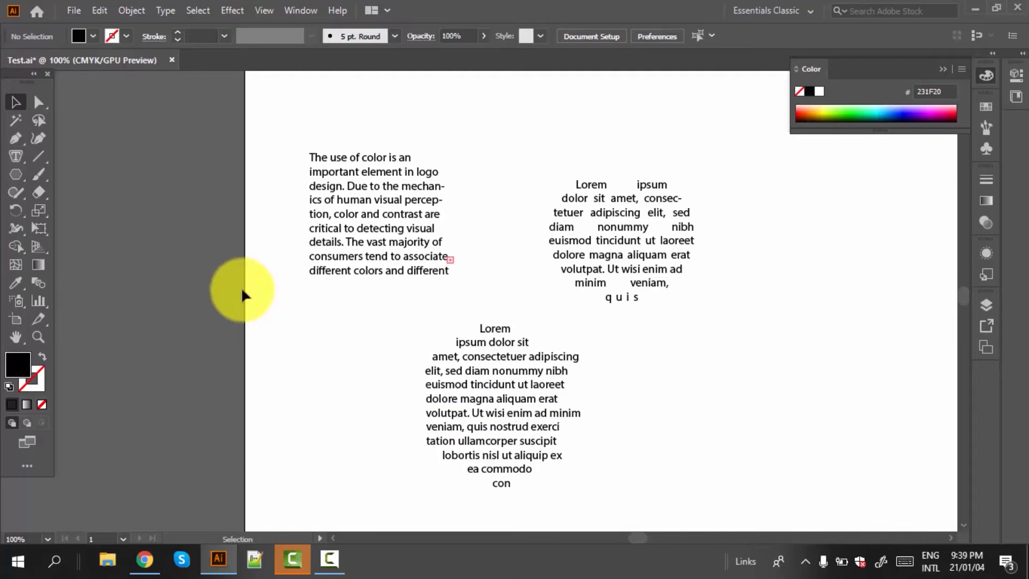
pyautogui.click(14, 156)
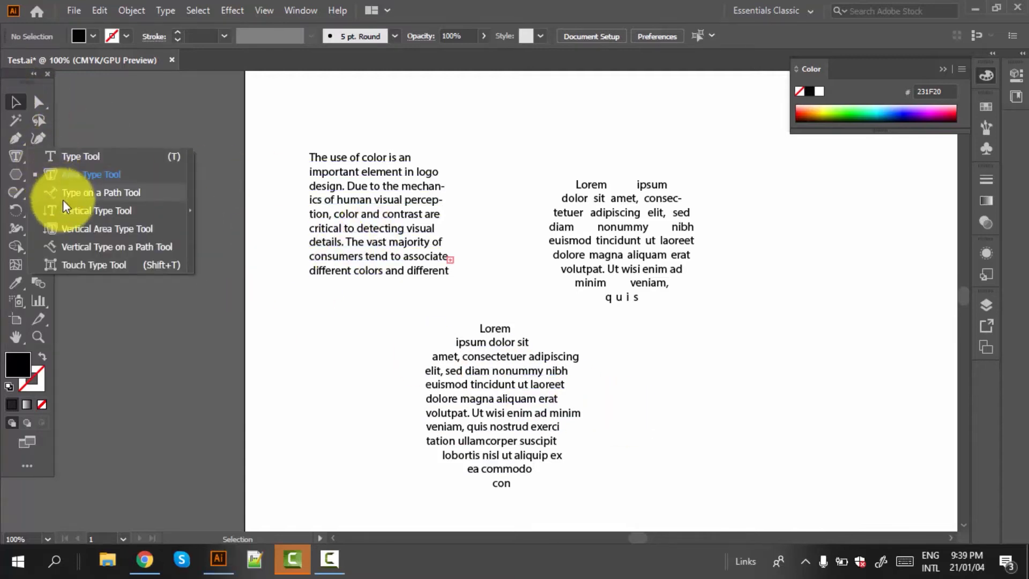
pyautogui.click(15, 106)
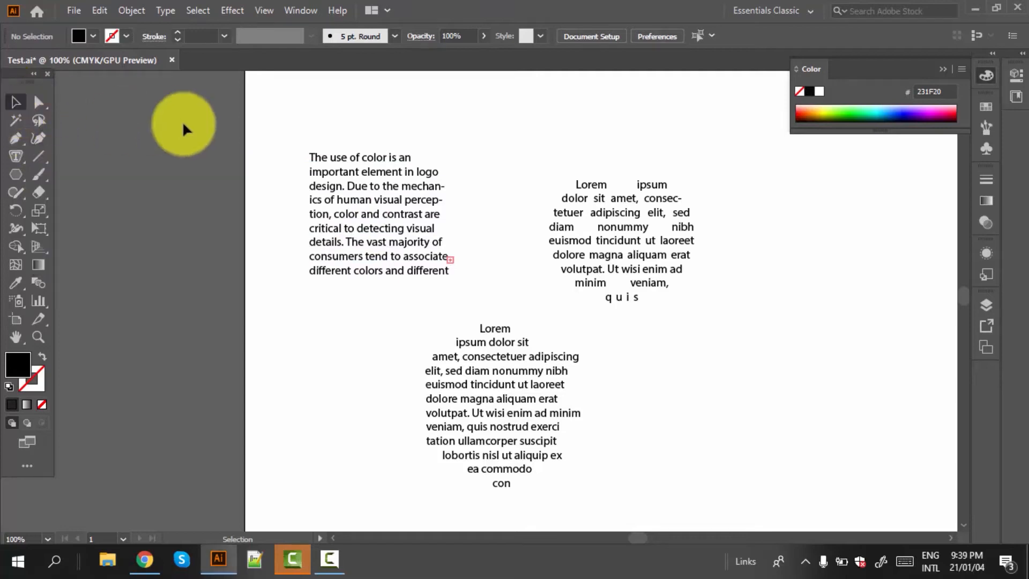
pyautogui.moveTo(294, 138); pyautogui.dragTo(799, 513)
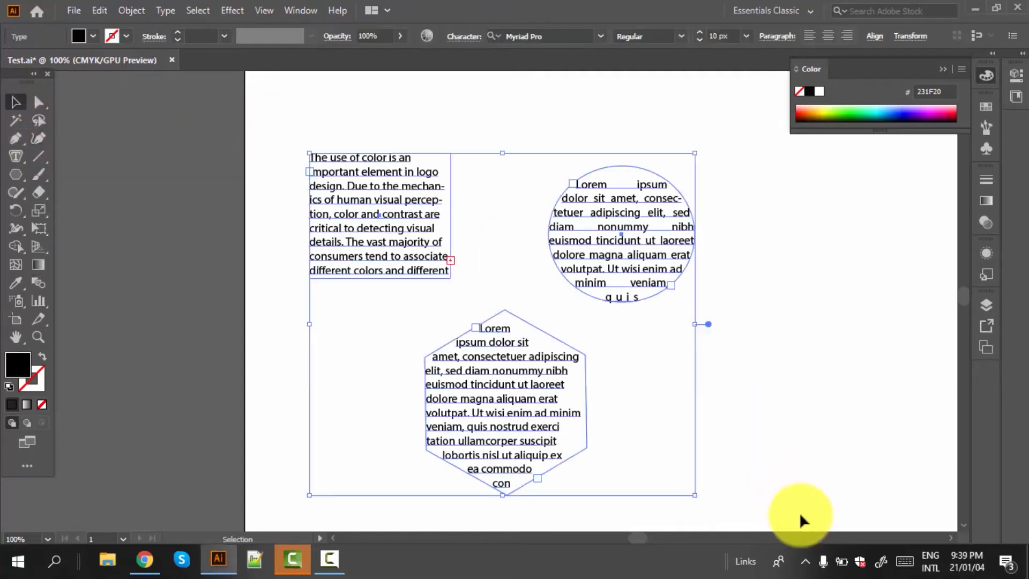
pyautogui.press('Delete')
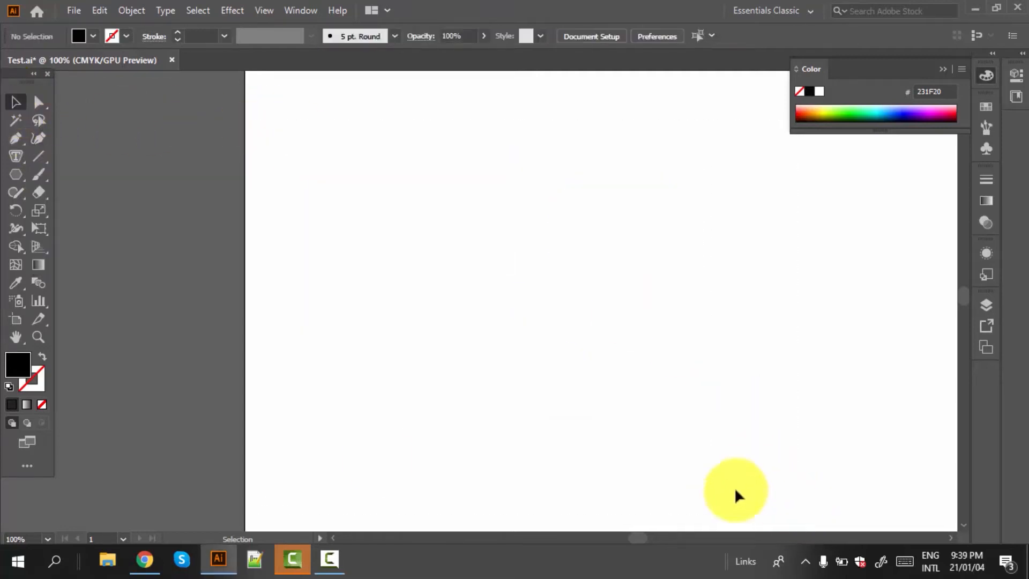
# Draw an open zigzag path with eight anchor points across the blank artboard using the Pen tool, and deselect it
pyautogui.click(18, 154)
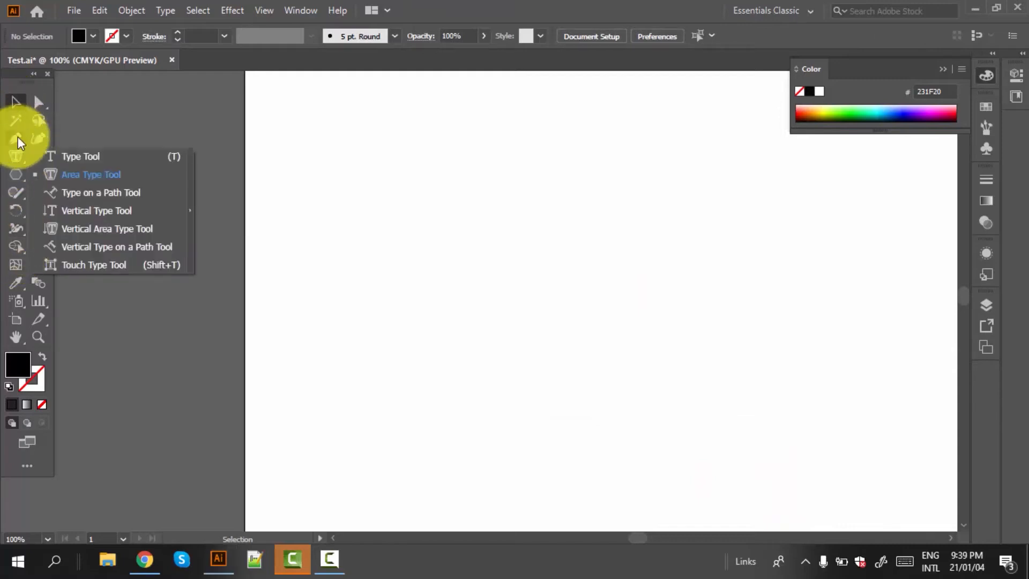
pyautogui.click(18, 139)
pyautogui.click(335, 292)
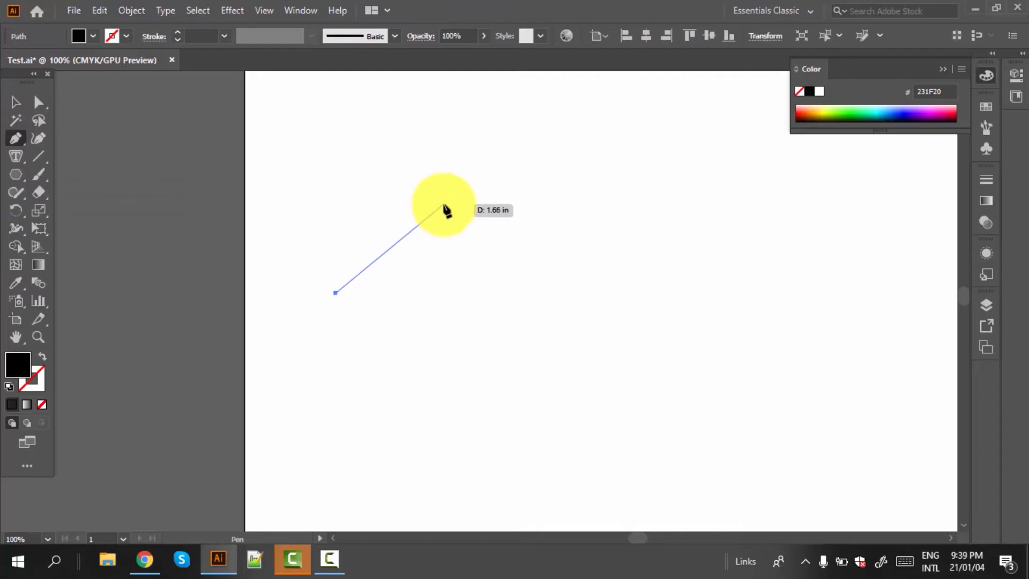
pyautogui.click(444, 204)
pyautogui.click(546, 296)
pyautogui.click(593, 200)
pyautogui.click(690, 297)
pyautogui.click(765, 196)
pyautogui.click(853, 303)
pyautogui.click(896, 208)
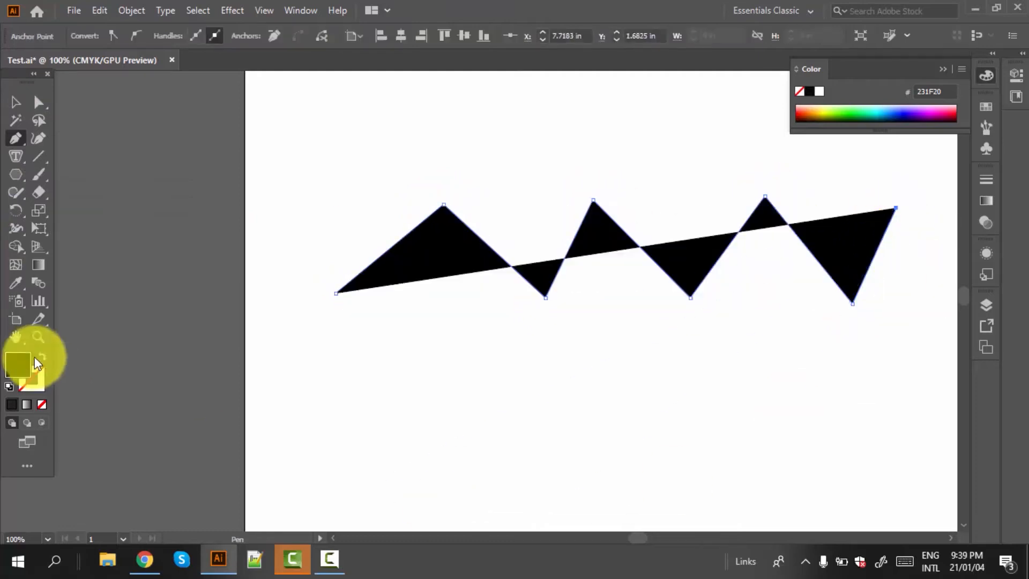
pyautogui.click(22, 104)
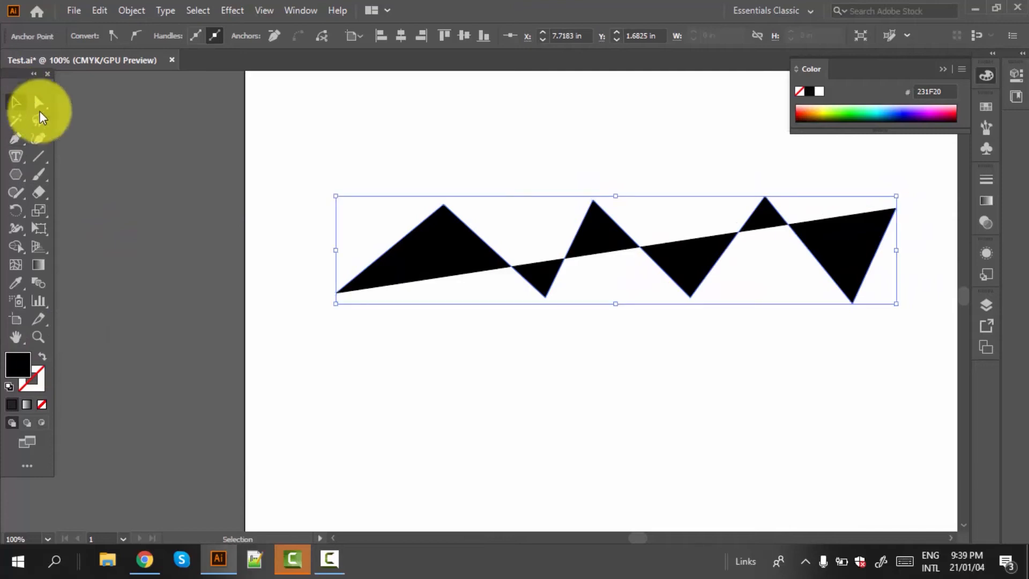
pyautogui.click(202, 213)
# Remove the zigzag path's fill and give it a black stroke
pyautogui.scroll(1, 201, 198)
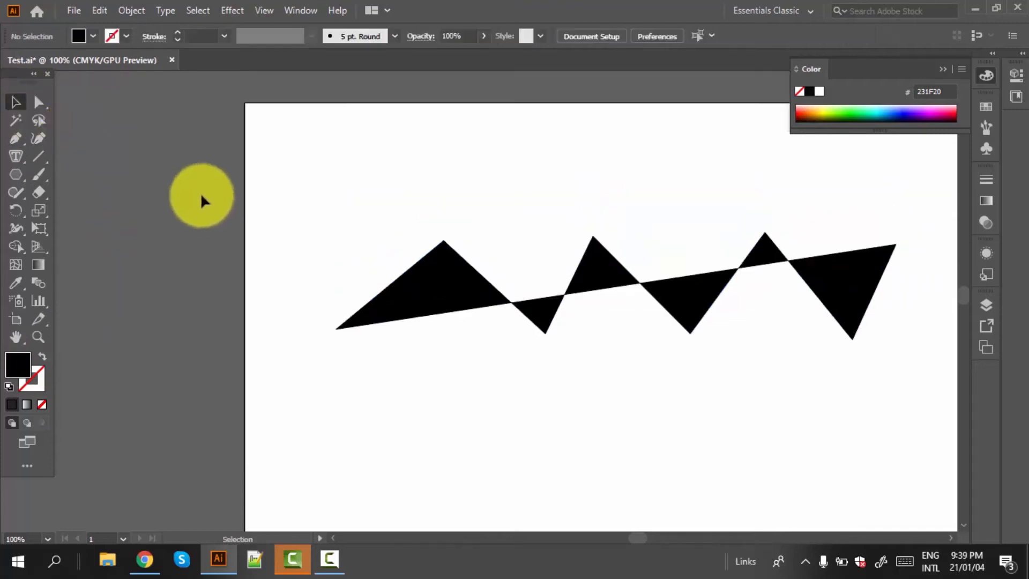
pyautogui.click(387, 313)
pyautogui.click(82, 35)
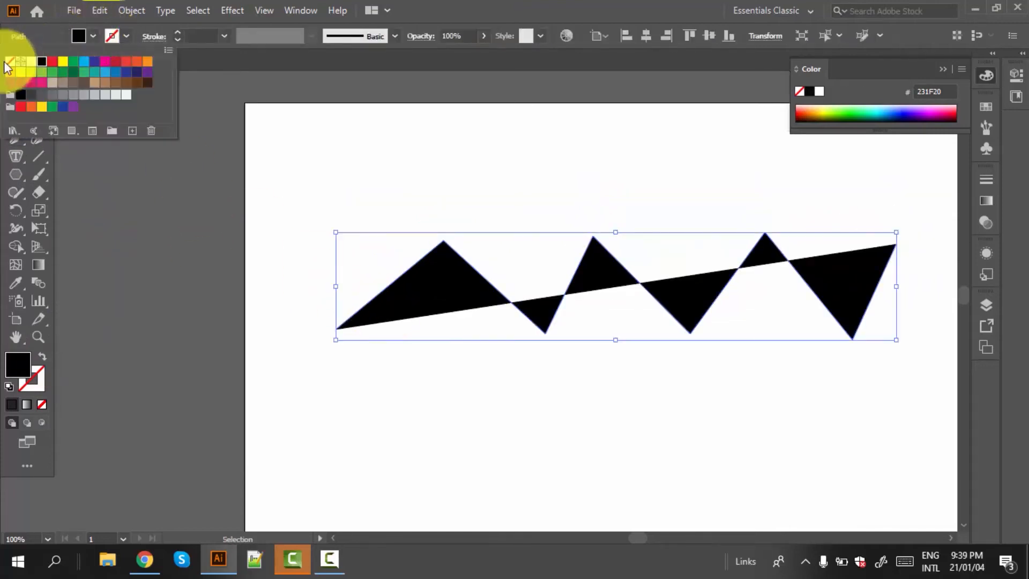
pyautogui.click(10, 62)
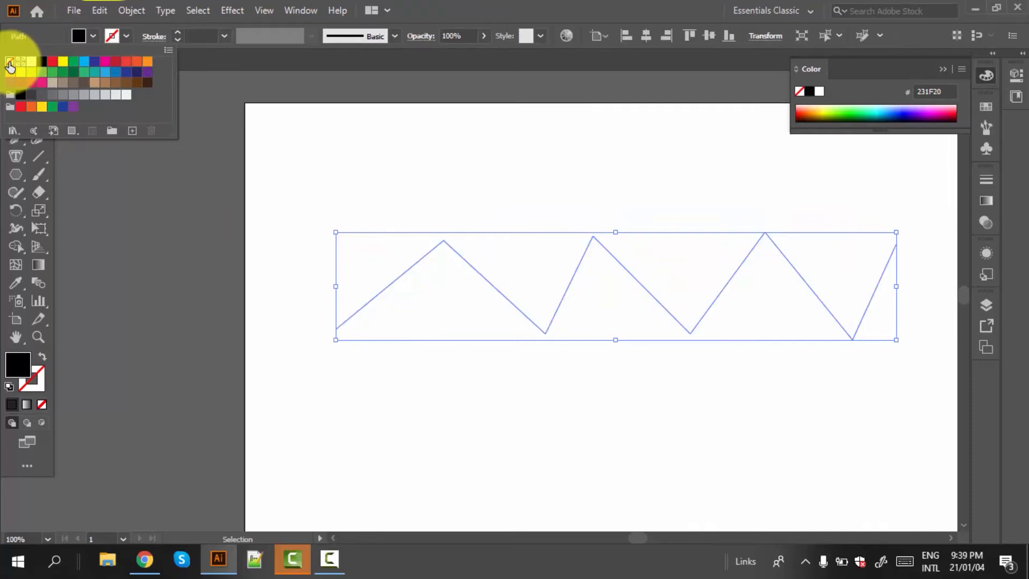
pyautogui.click(125, 34)
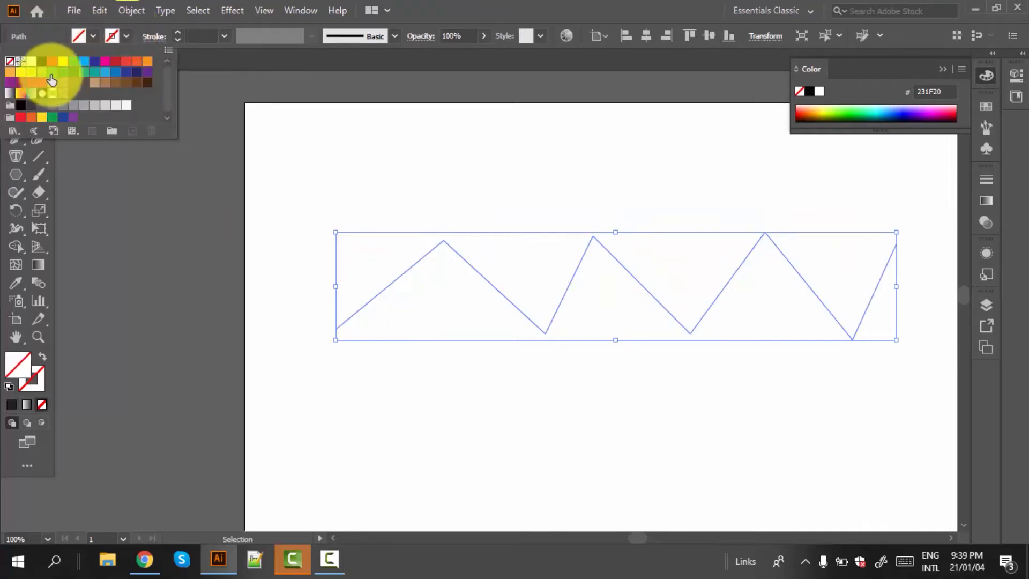
pyautogui.click(42, 62)
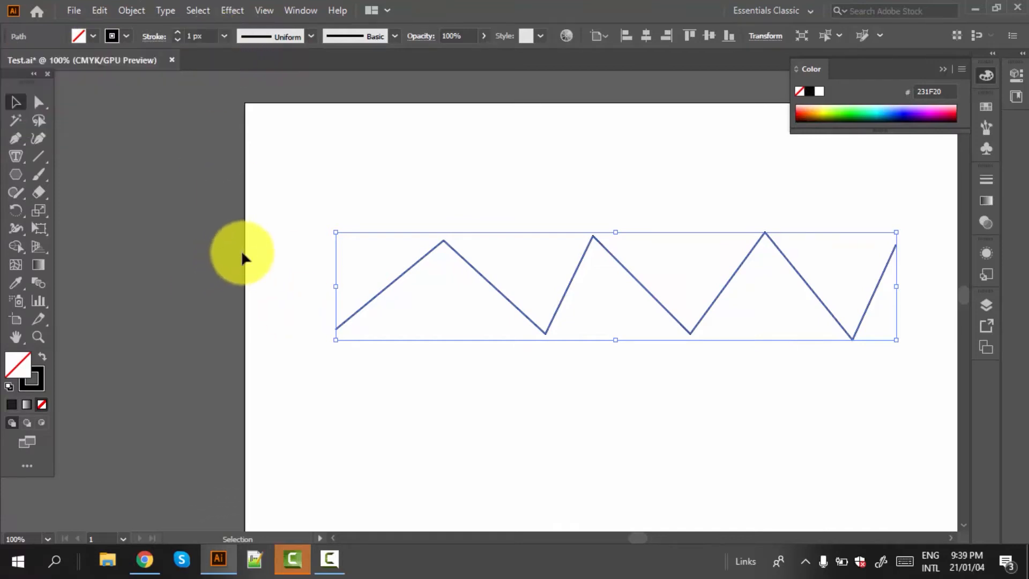
# Place Lorem ipsum placeholder text along the zigzag with the Type on a Path tool, and deselect it
pyautogui.click(16, 155)
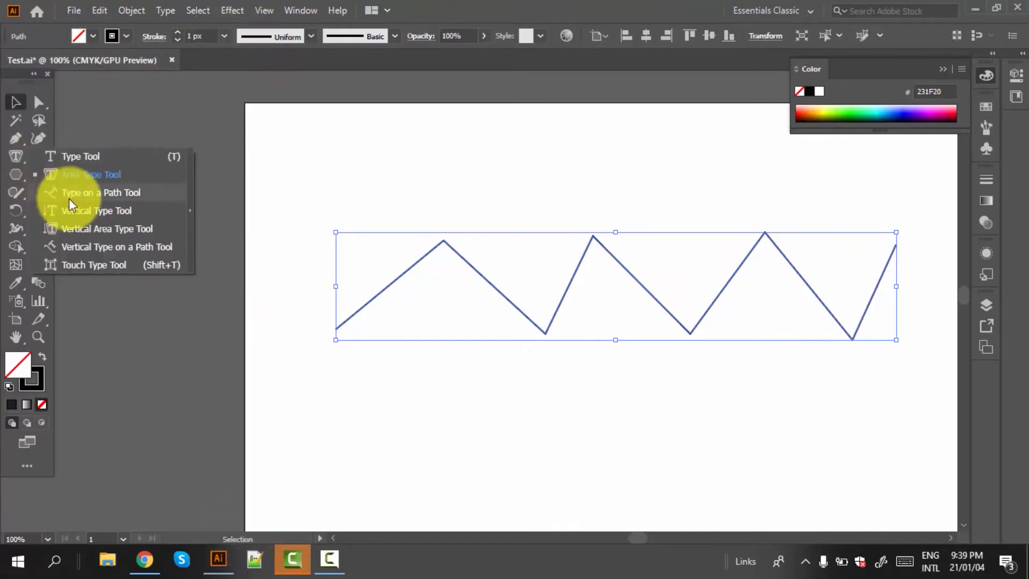
pyautogui.click(101, 191)
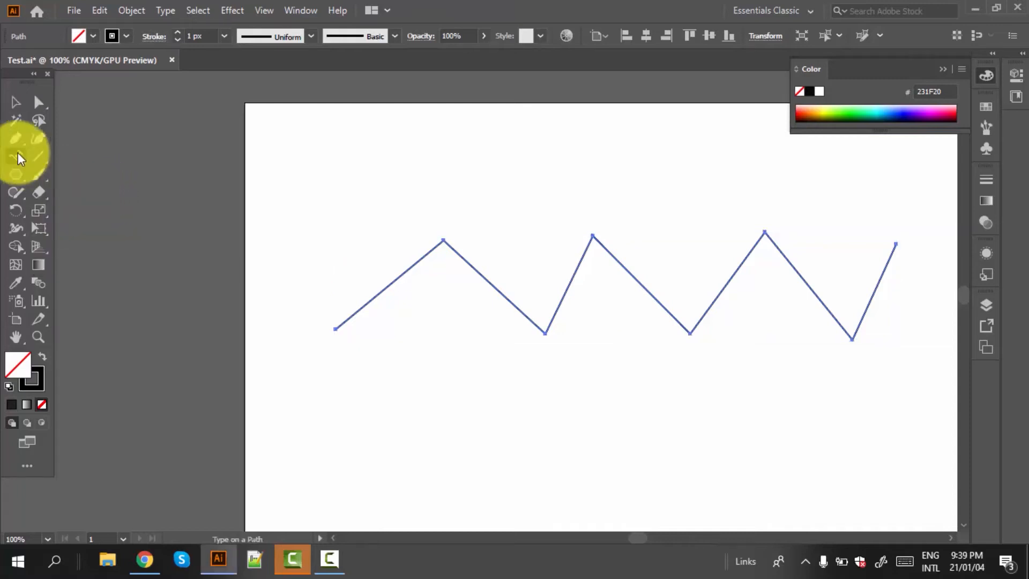
pyautogui.click(335, 328)
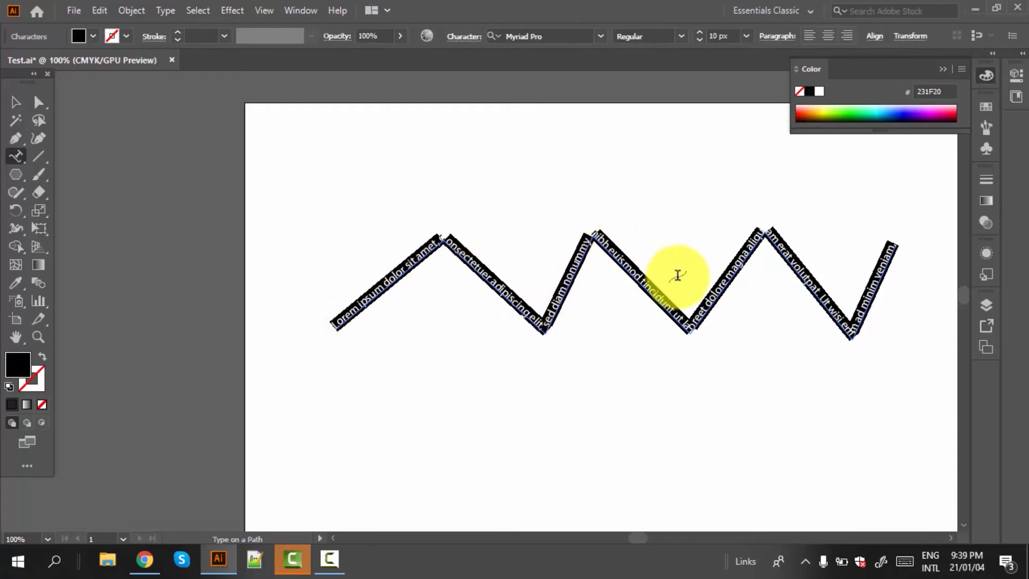
pyautogui.click(15, 102)
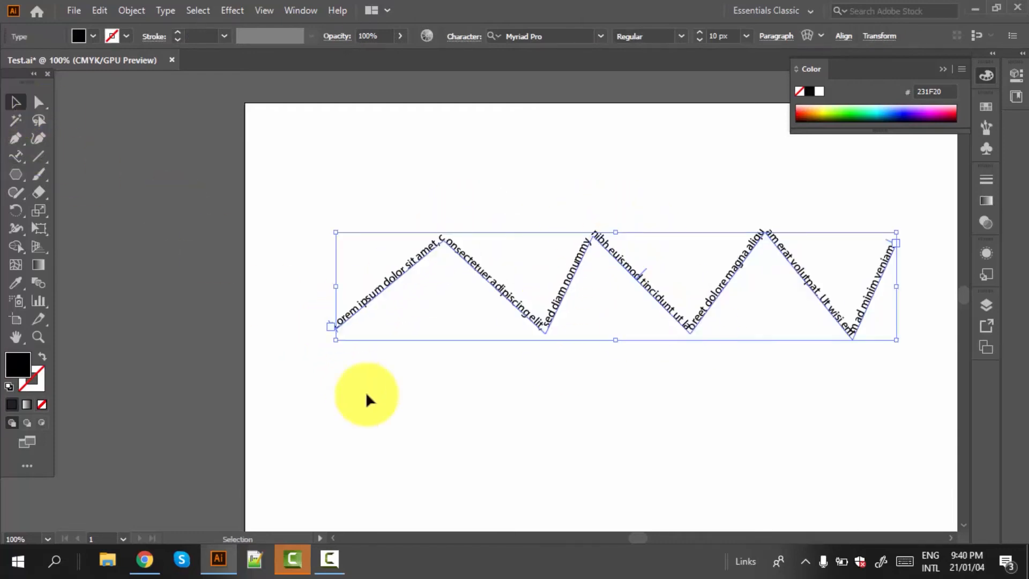
pyautogui.click(365, 391)
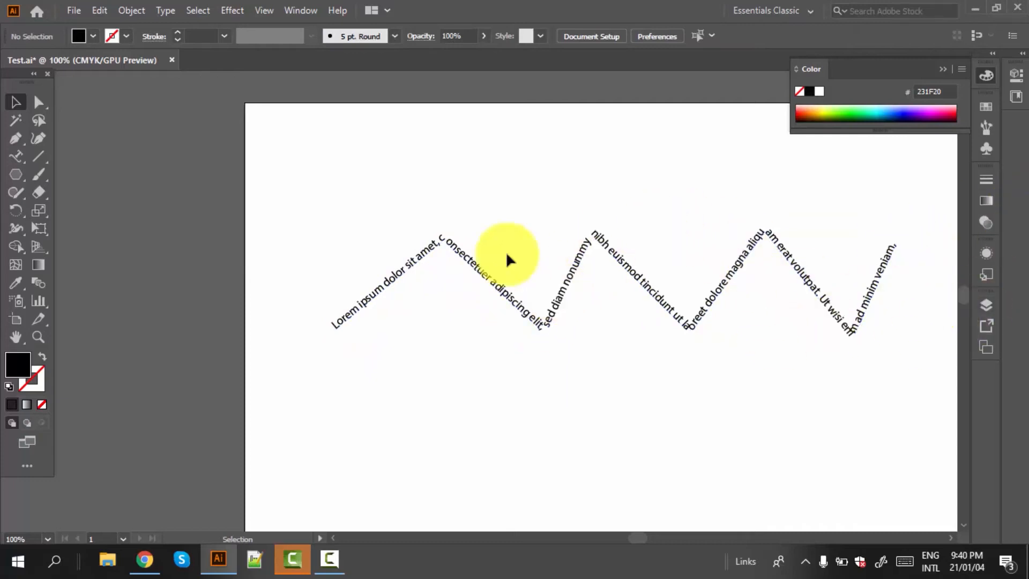
# Delete the zigzag path text from the artboard
pyautogui.scroll(-3, 93, 261)
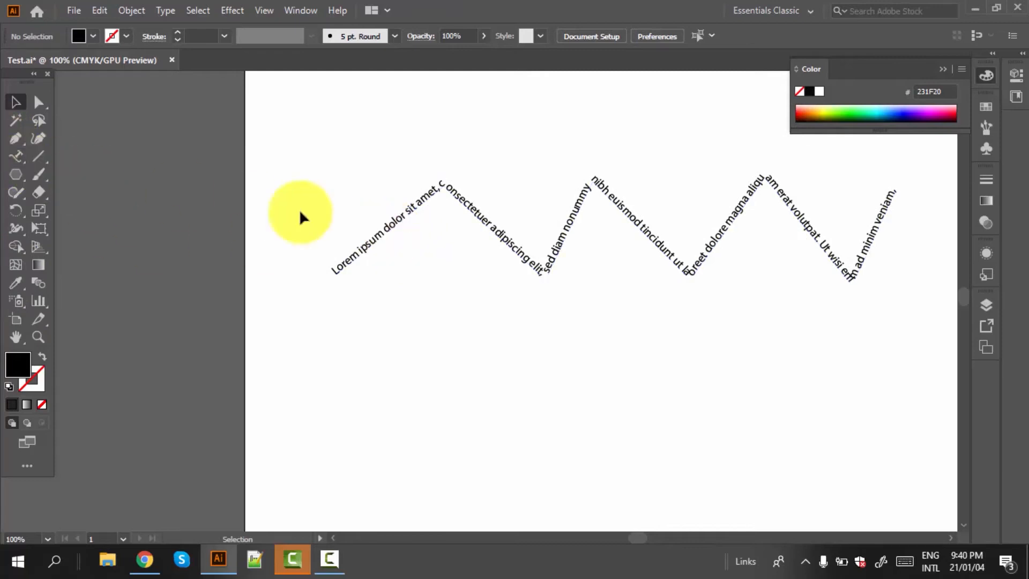
pyautogui.hotkey('ctrl', 'a')
pyautogui.press('Delete')
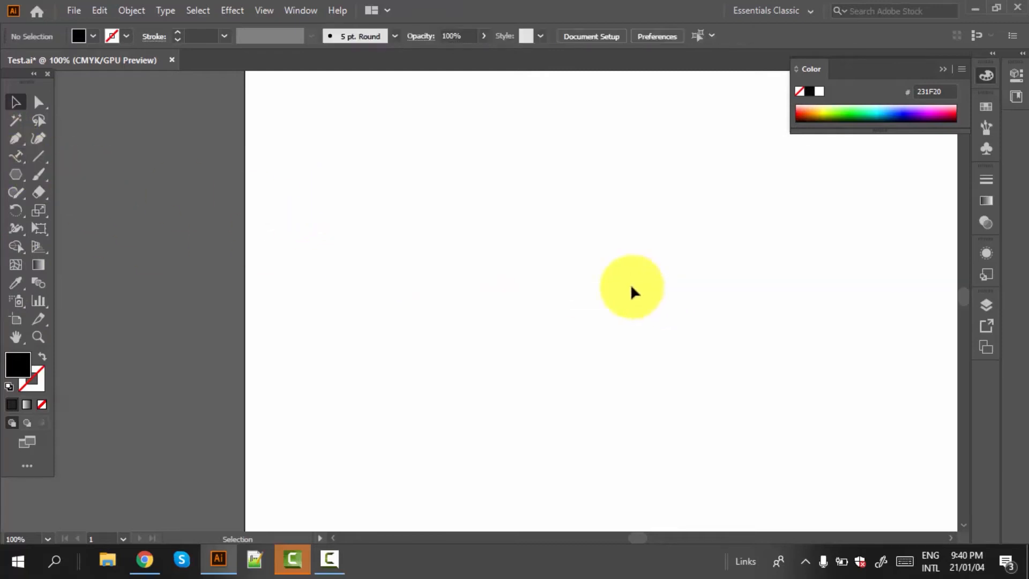
# Add a vertical point text reading "Lorem ipsum" in the upper left part of the artboard with the Vertical Type tool
pyautogui.moveTo(18, 159); pyautogui.dragTo(60, 209)
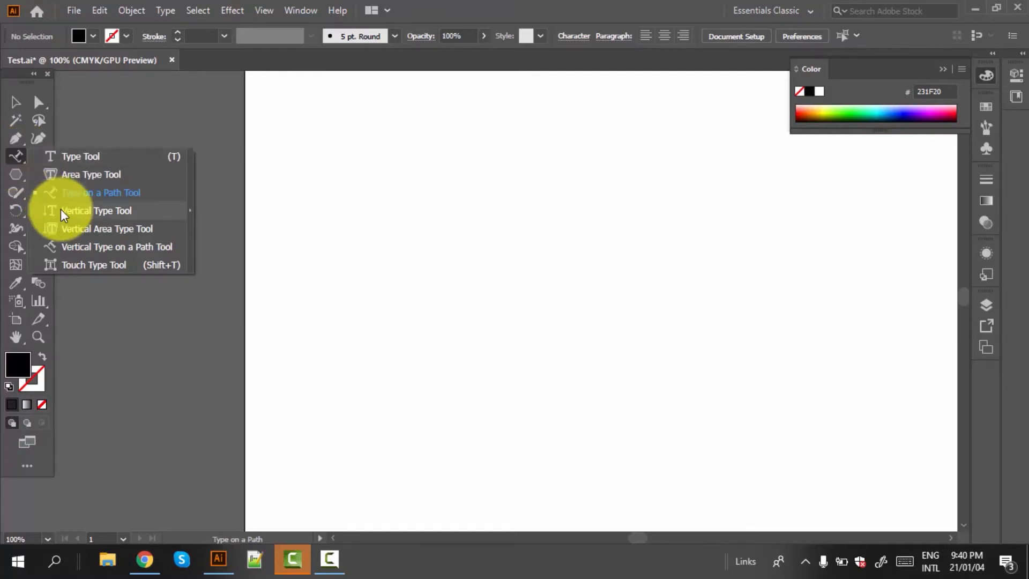
pyautogui.moveTo(60, 209)
pyautogui.mouseDown()
pyautogui.moveTo(24, 216)
pyautogui.moveTo(16, 156)
pyautogui.moveTo(120, 204)
pyautogui.moveTo(184, 152)
pyautogui.moveTo(127, 202)
pyautogui.moveTo(73, 205)
pyautogui.mouseUp()
pyautogui.click(407, 211)
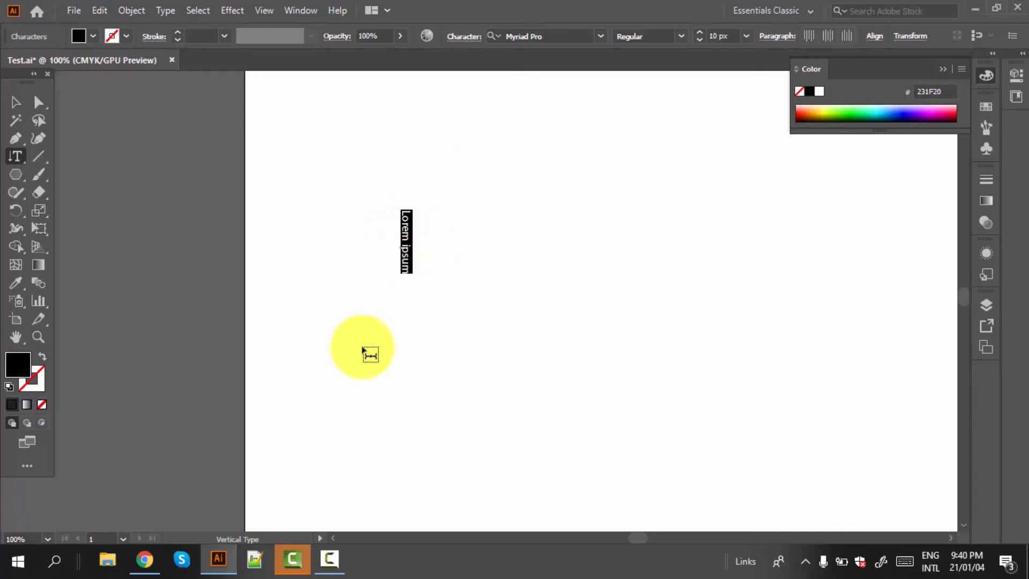
# Draw a rectangular vertical text frame filled with placeholder text beside the vertical point text, and return to the Selection tool
pyautogui.click(17, 149)
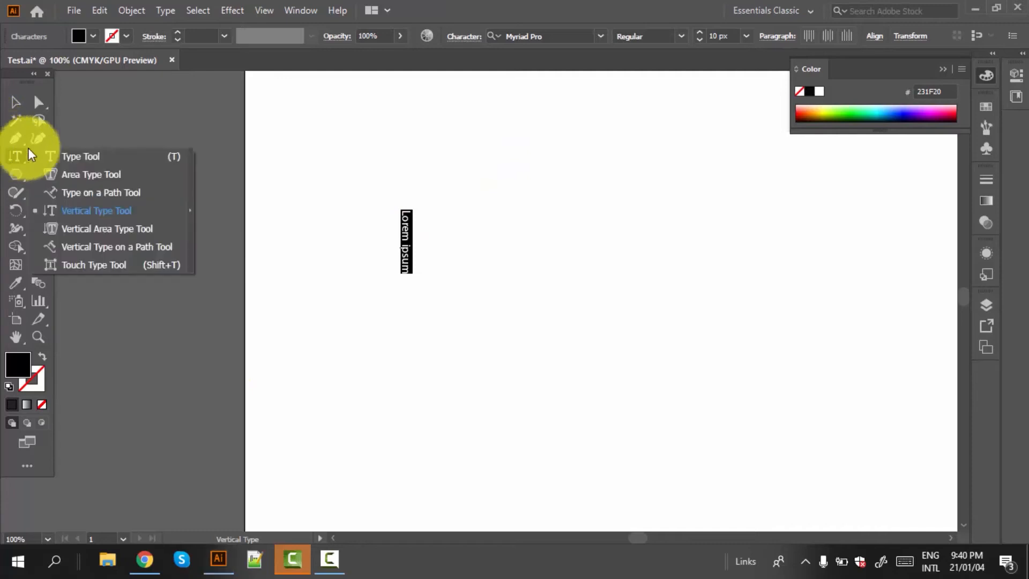
pyautogui.click(98, 211)
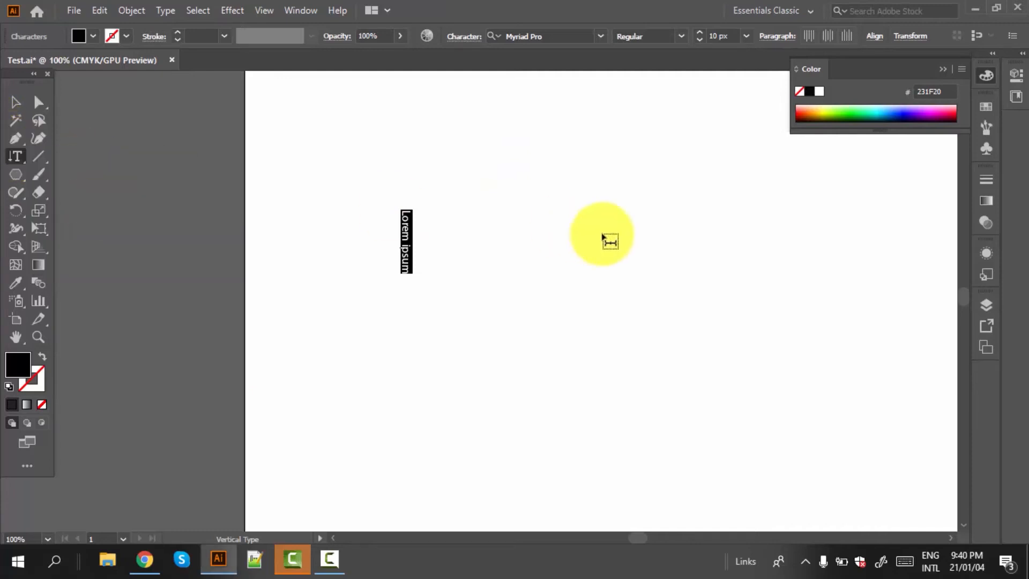
pyautogui.moveTo(532, 199); pyautogui.dragTo(815, 383)
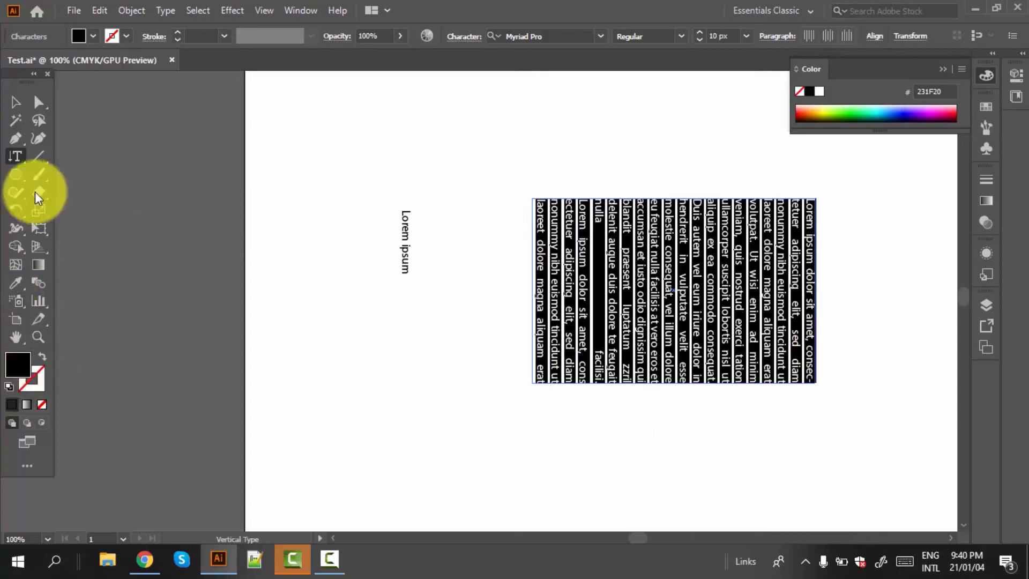
pyautogui.click(16, 102)
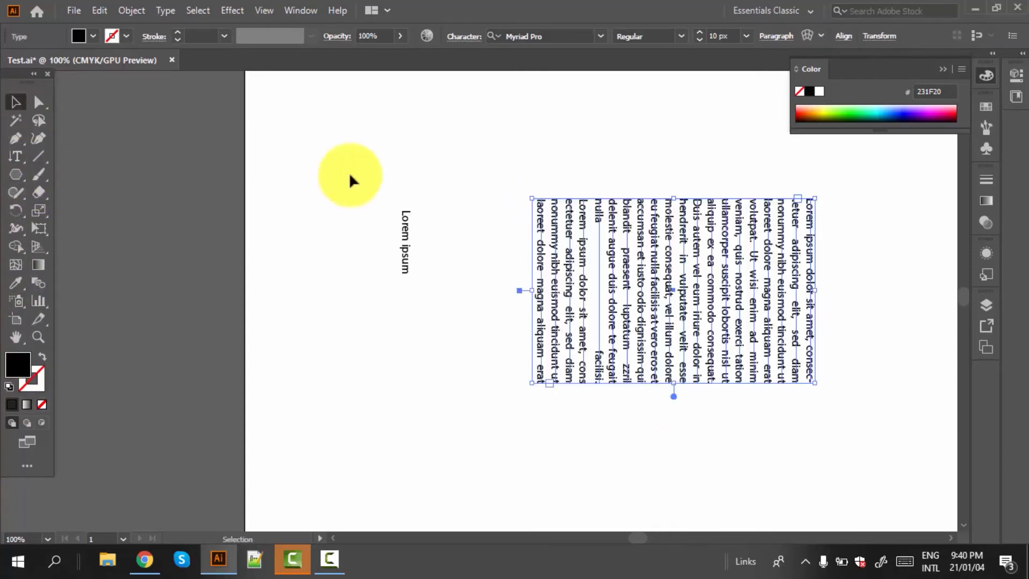
# Delete both vertical text objects from the artboard
pyautogui.hscroll(5, 349, 172)
pyautogui.hscroll(2, 959, 484)
pyautogui.hotkey('ctrl', 'a')
pyautogui.press('Delete')
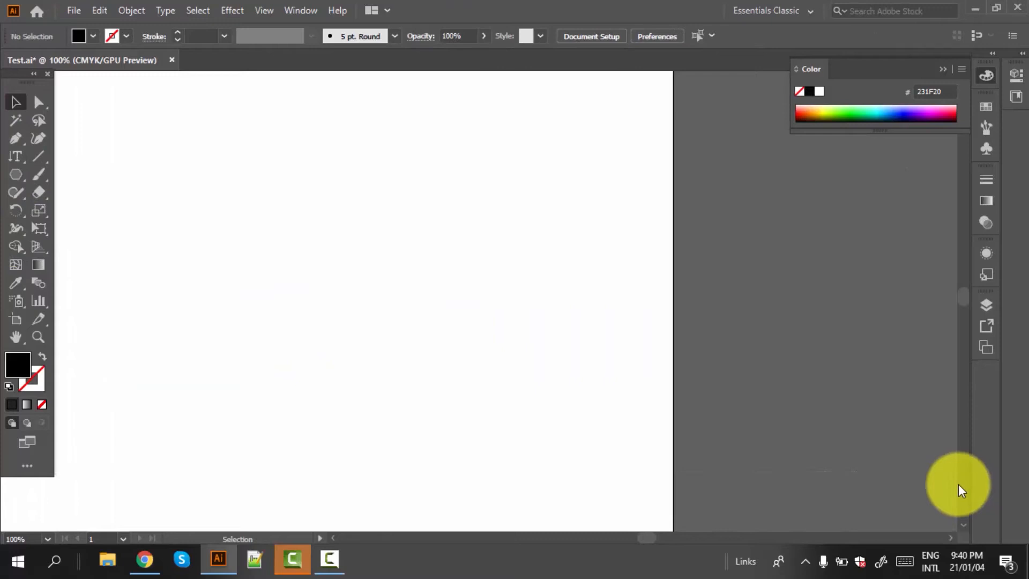
# Draw a black, nearly square rectangle and, beside it, a black ellipse about 1.88 by 1.77 in
pyautogui.moveTo(21, 158); pyautogui.dragTo(91, 227)
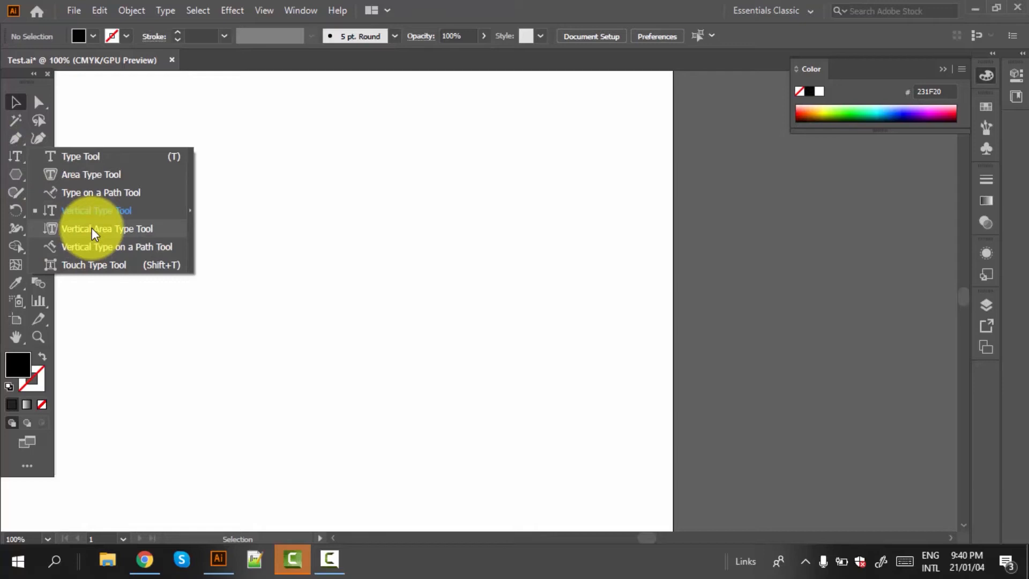
pyautogui.moveTo(91, 227); pyautogui.dragTo(92, 227)
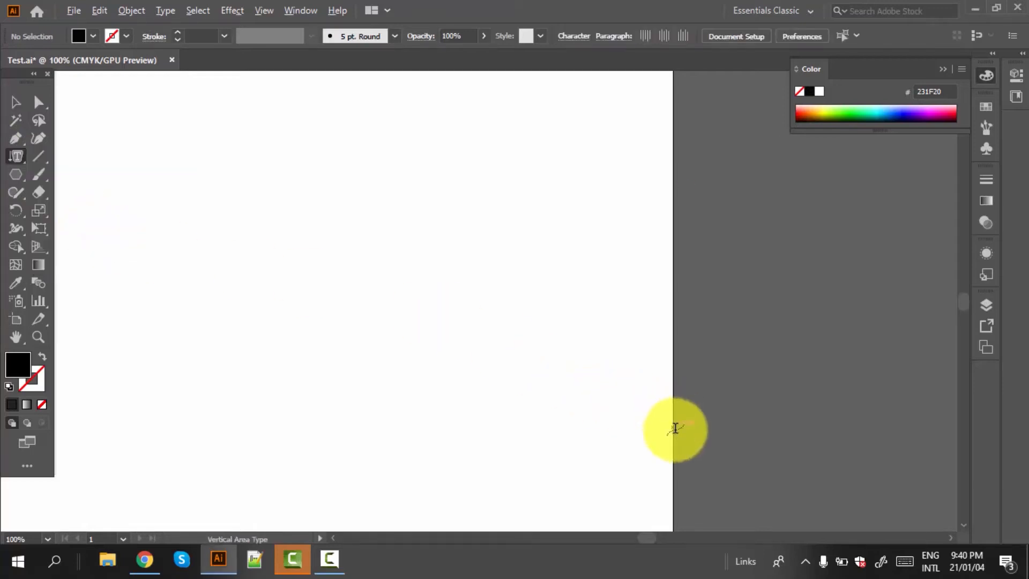
pyautogui.hotkey('ctrl', '0')
pyautogui.hotkey('ctrl', '1')
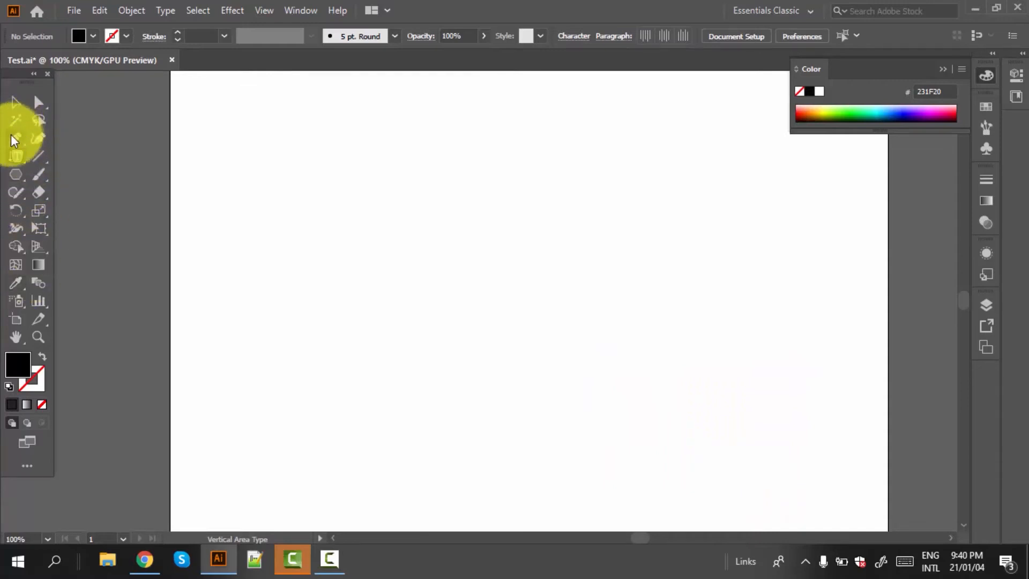
pyautogui.moveTo(20, 153); pyautogui.dragTo(31, 213)
pyautogui.moveTo(16, 174); pyautogui.dragTo(75, 173)
pyautogui.moveTo(206, 188); pyautogui.dragTo(339, 324)
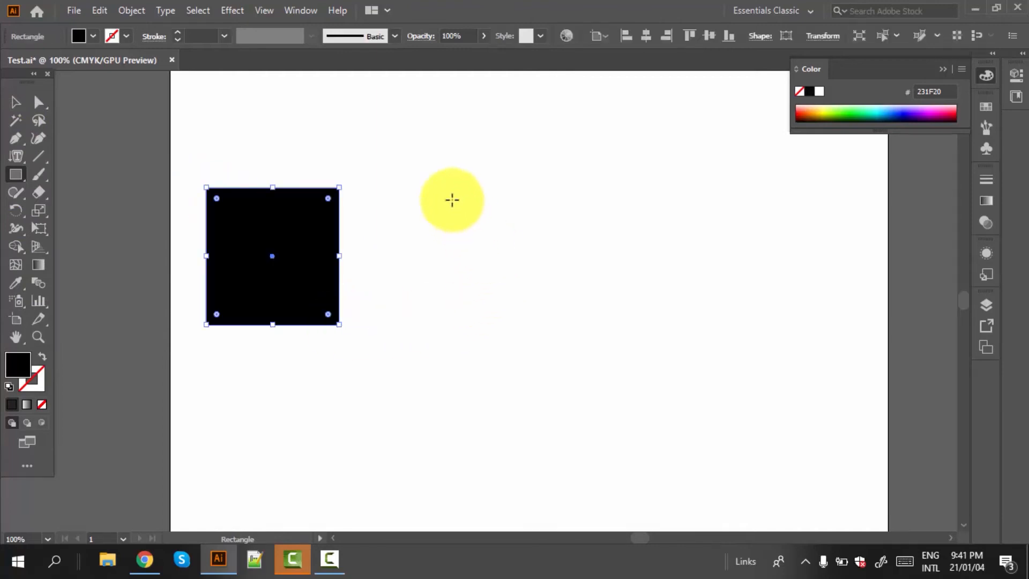
pyautogui.moveTo(23, 172); pyautogui.dragTo(107, 210)
pyautogui.moveTo(454, 195); pyautogui.dragTo(612, 345)
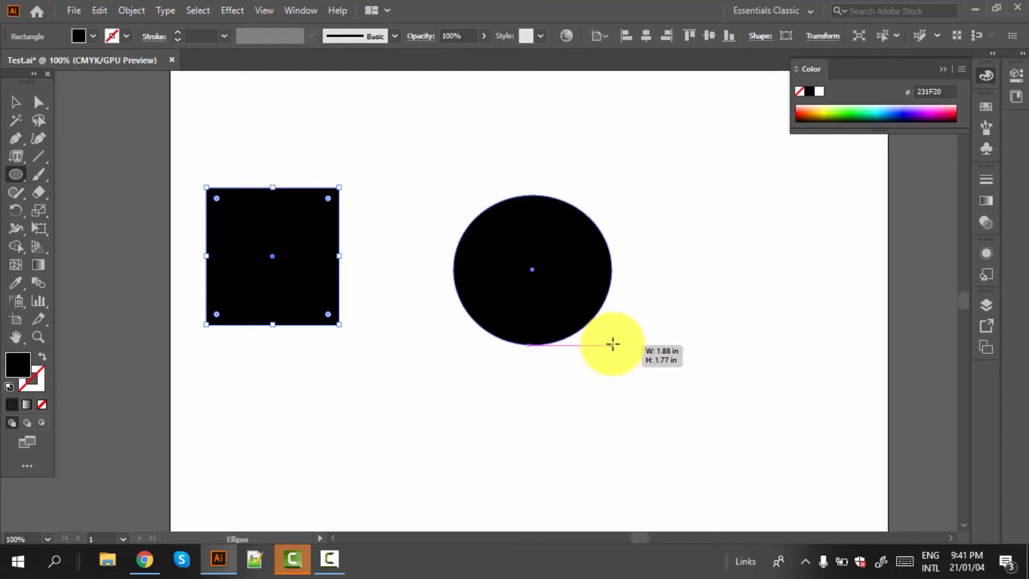
# Convert the rectangle and the ellipse into vertical area type frames filled with Lorem ipsum placeholder text, and deselect them
pyautogui.moveTo(15, 155); pyautogui.dragTo(102, 227)
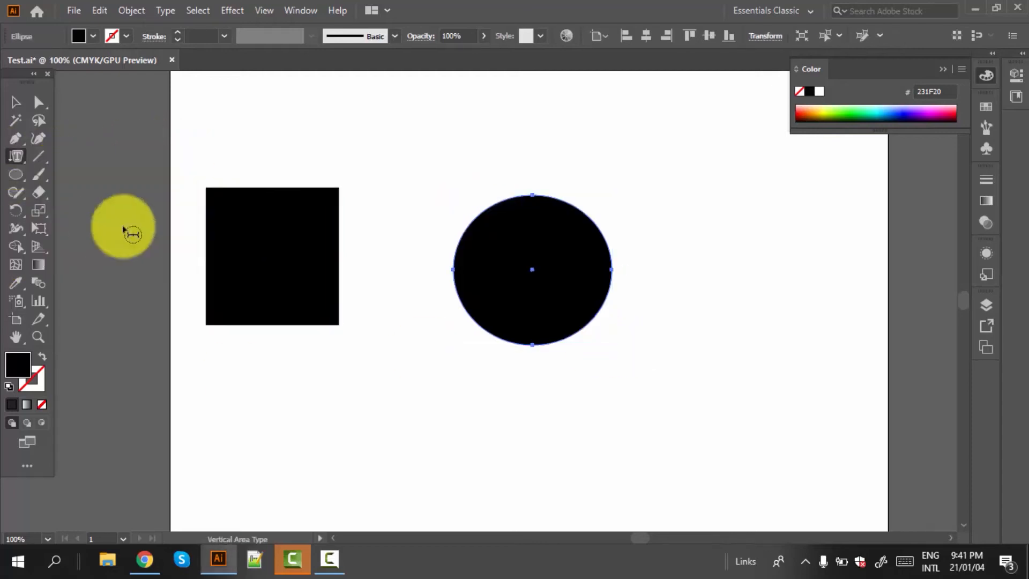
pyautogui.click(211, 189)
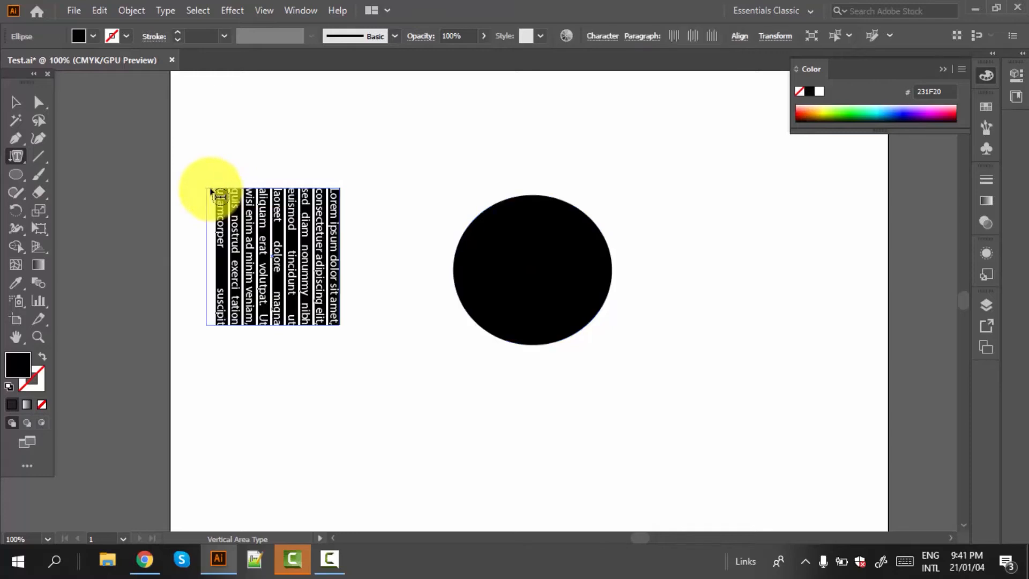
pyautogui.click(523, 199)
pyautogui.click(16, 102)
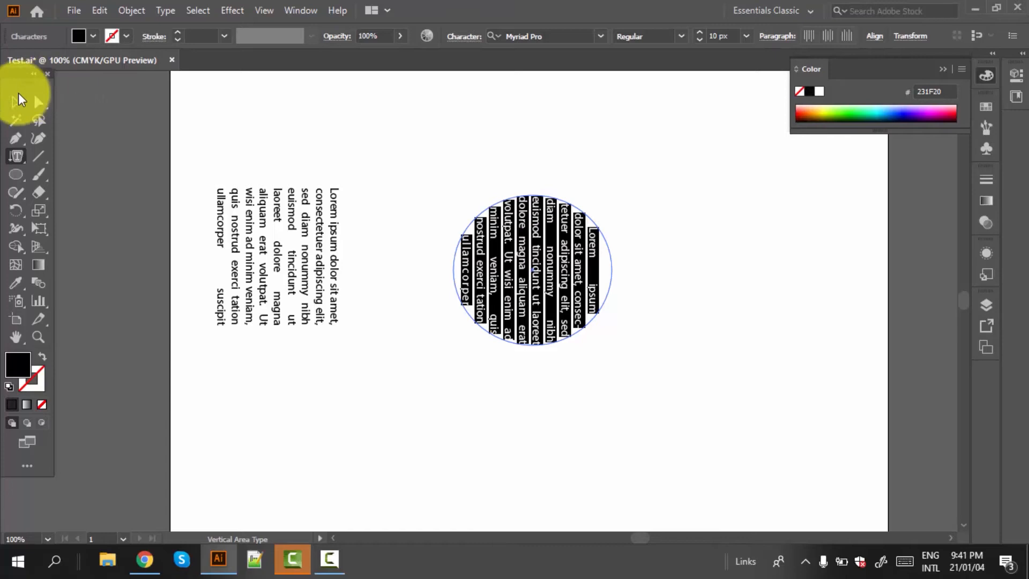
pyautogui.click(408, 153)
pyautogui.scroll(-3, 156, 300)
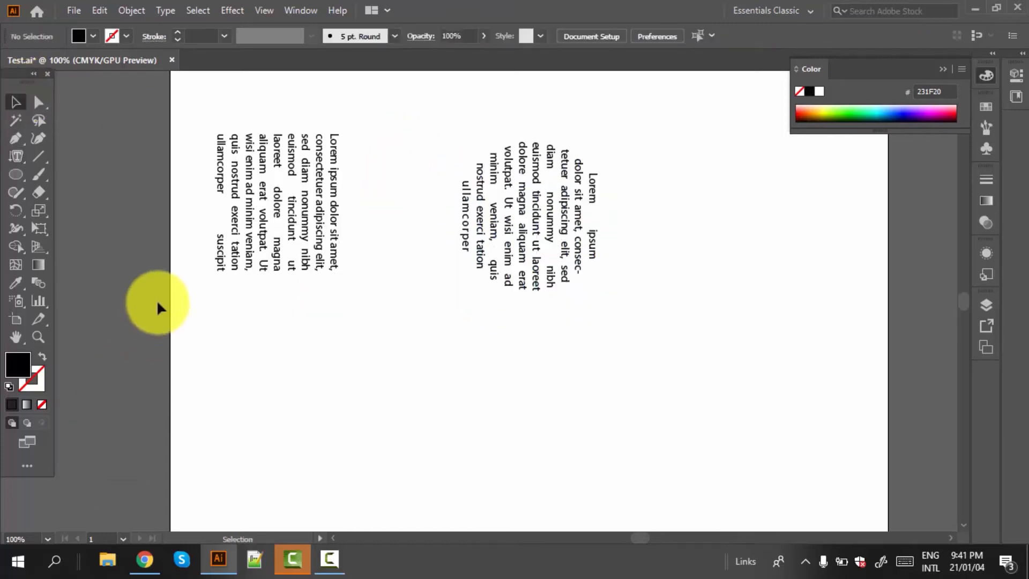
# Draw an open zigzag path with nine anchor points below the two vertical text shapes using the Pen tool
pyautogui.click(20, 162)
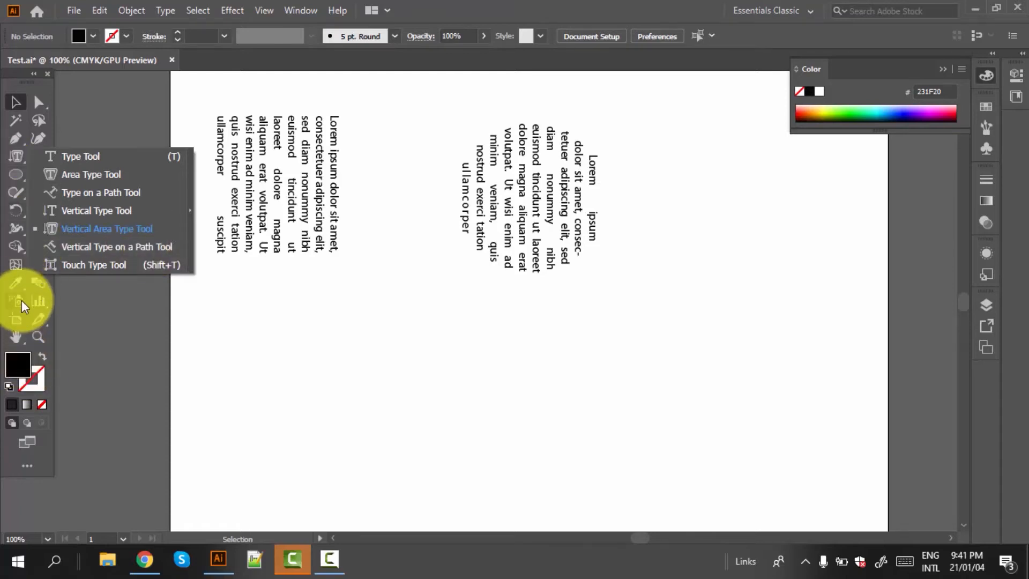
pyautogui.click(15, 138)
pyautogui.click(259, 398)
pyautogui.click(361, 363)
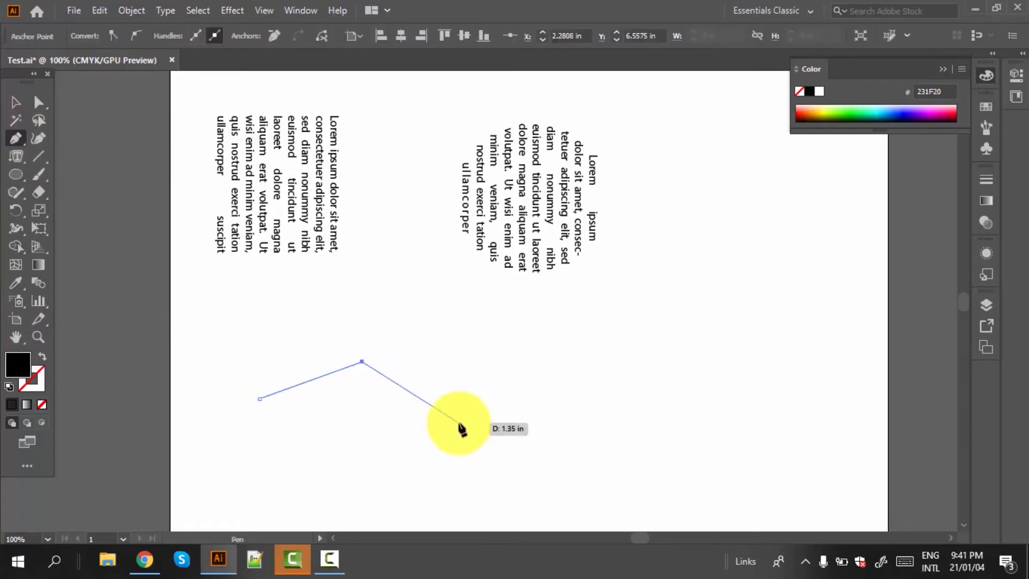
pyautogui.click(459, 421)
pyautogui.click(493, 367)
pyautogui.click(562, 422)
pyautogui.click(624, 340)
pyautogui.click(698, 409)
pyautogui.click(724, 355)
pyautogui.click(753, 394)
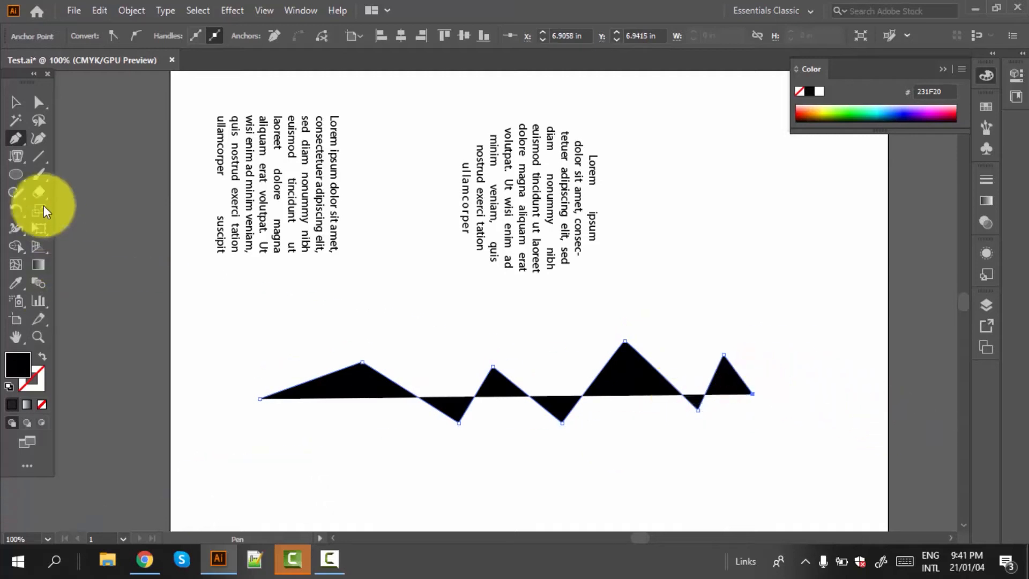
# Place Lorem ipsum placeholder text along the new zigzag with the Vertical Type on a Path tool
pyautogui.moveTo(19, 154); pyautogui.dragTo(85, 246)
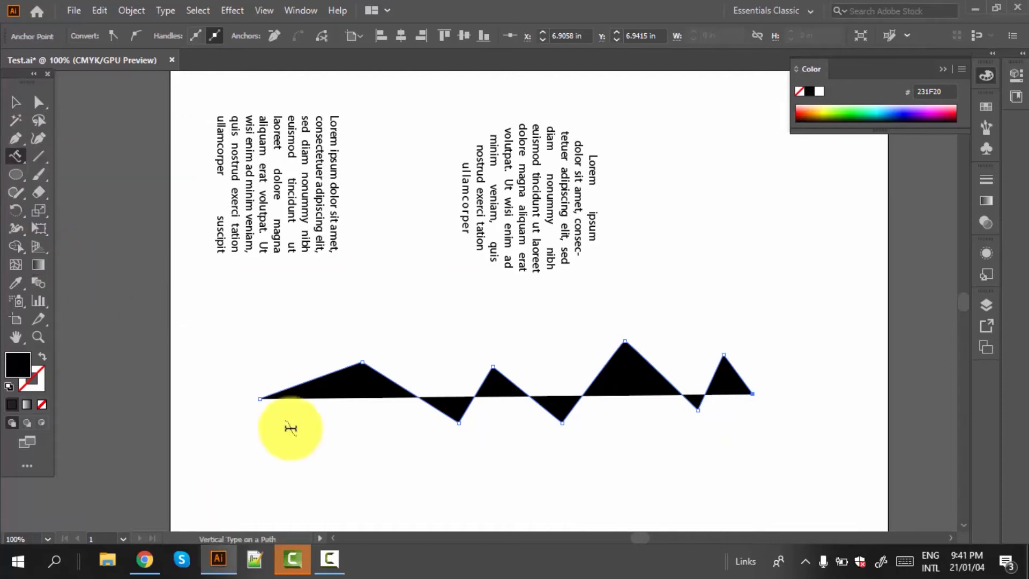
pyautogui.click(263, 396)
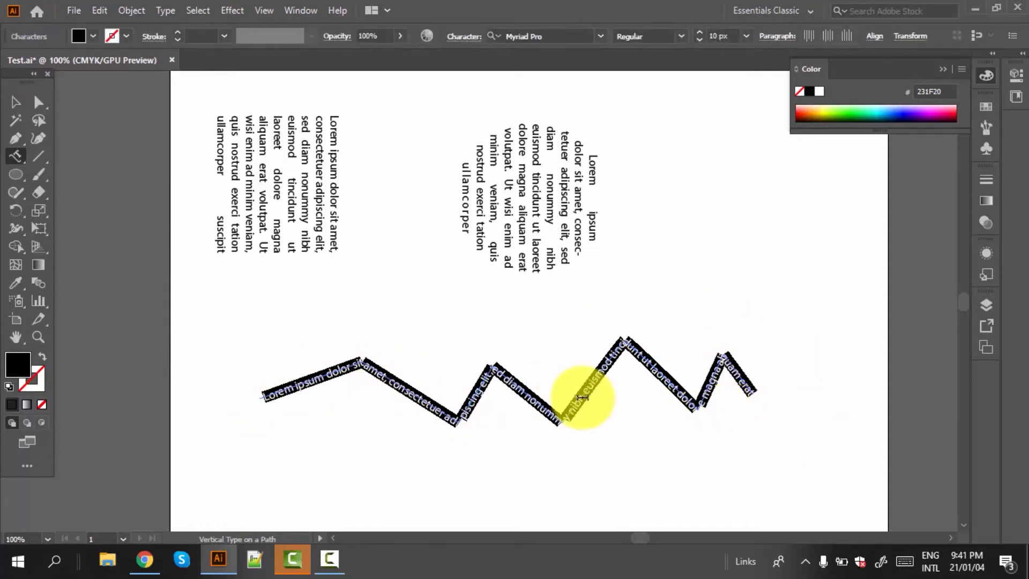
pyautogui.scroll(-1, 586, 402)
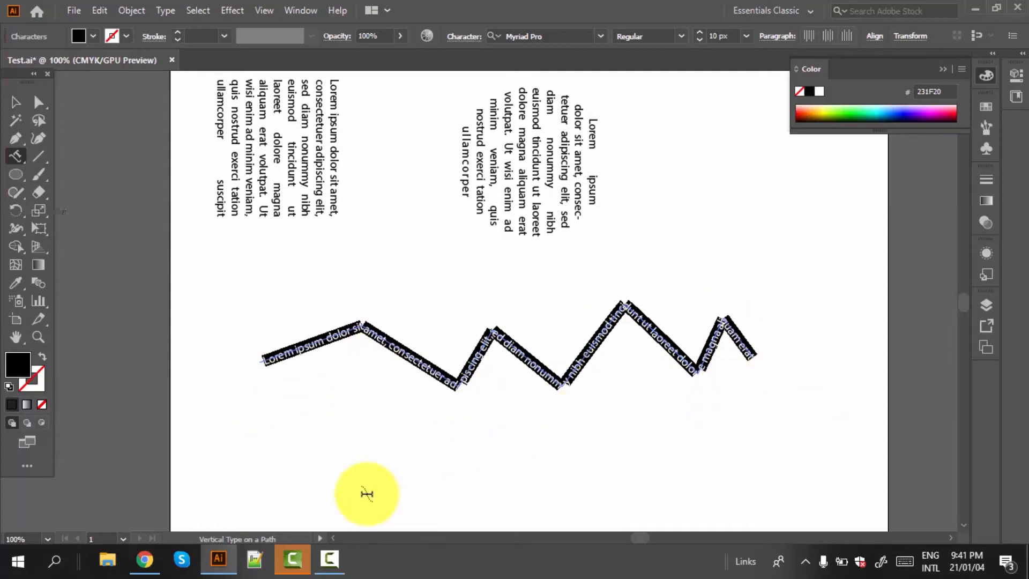